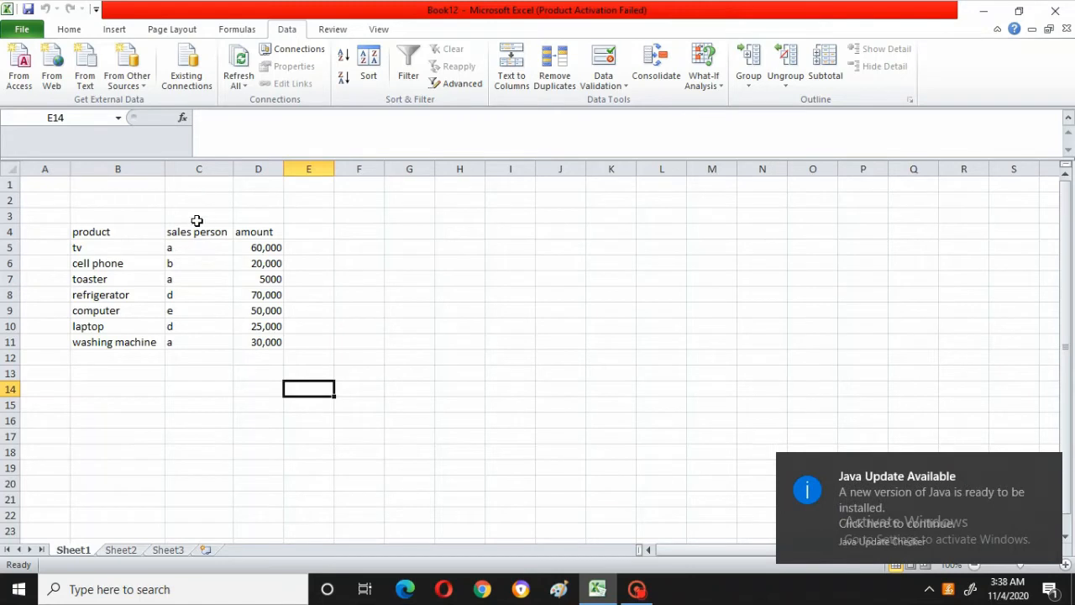
Change the header in cell B4 to "product name".
double_click(134, 232)
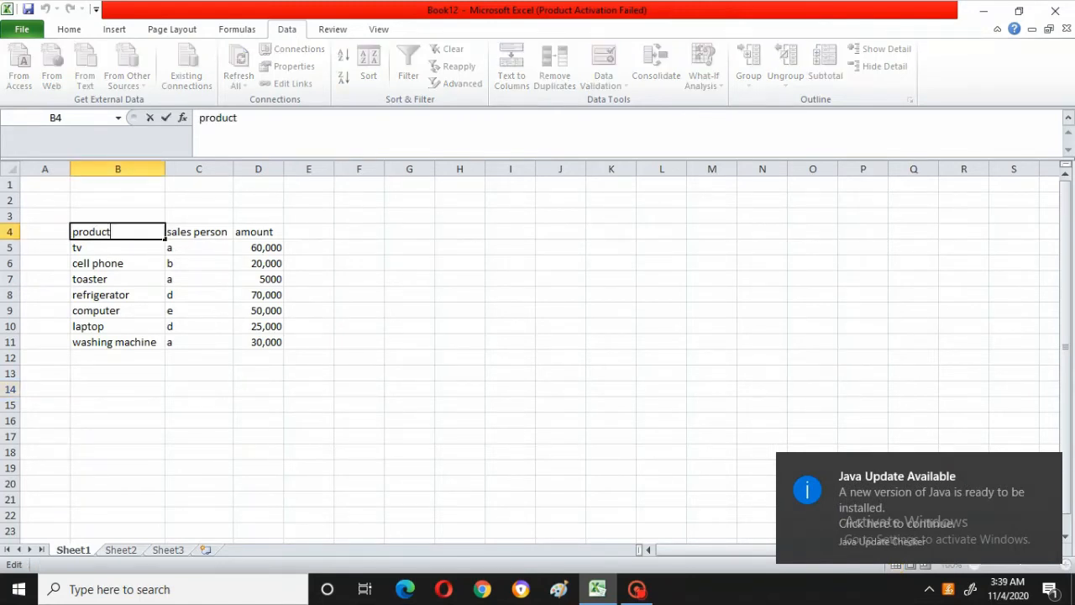
left_click(114, 247)
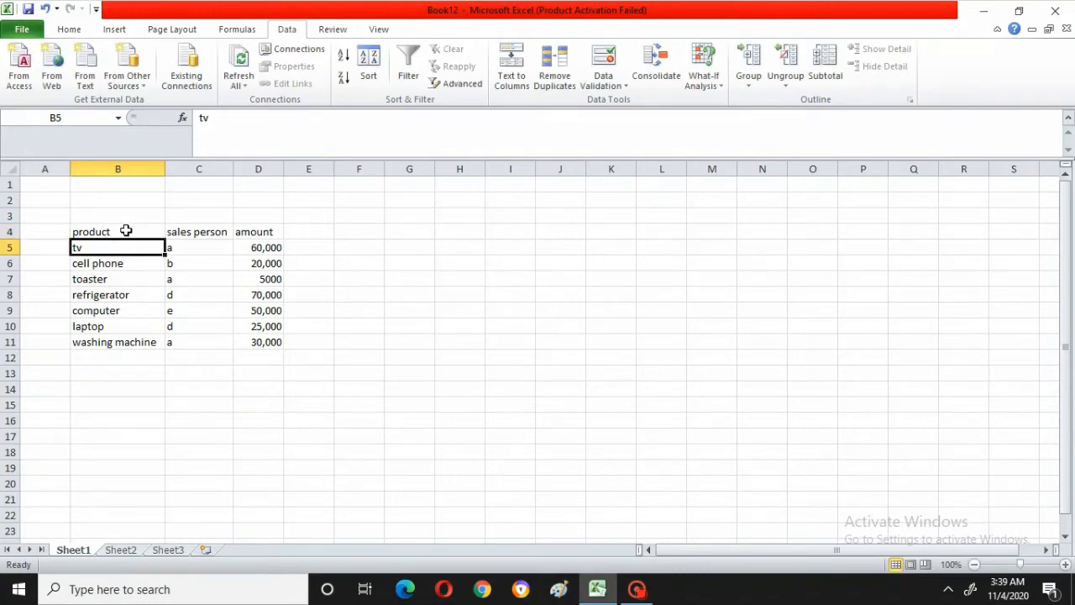
left_click(123, 231)
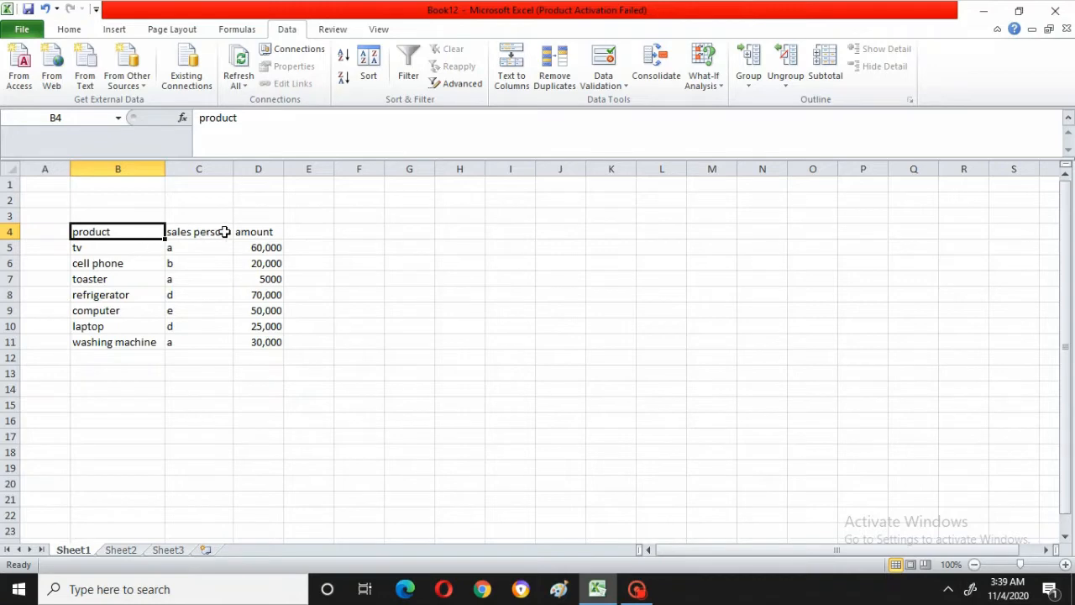
double_click(125, 234)
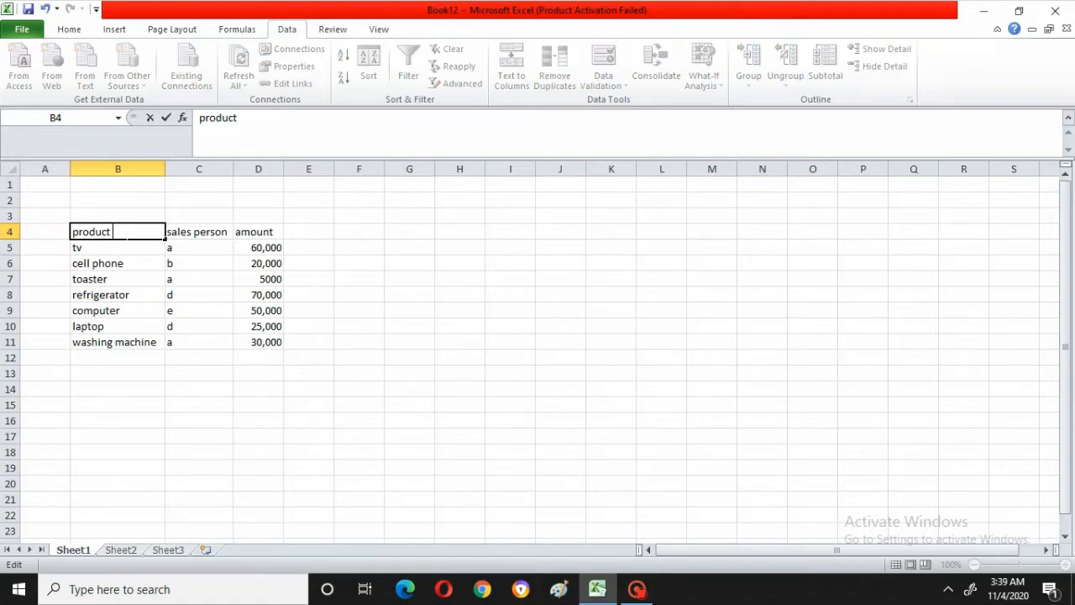
type("name")
left_click(208, 229)
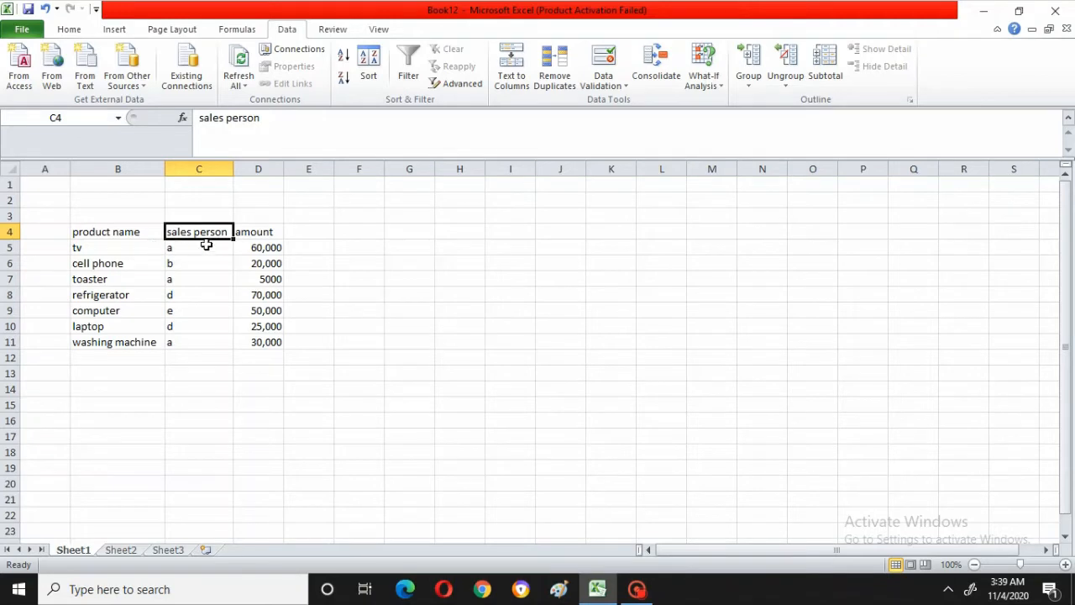
left_click(258, 234)
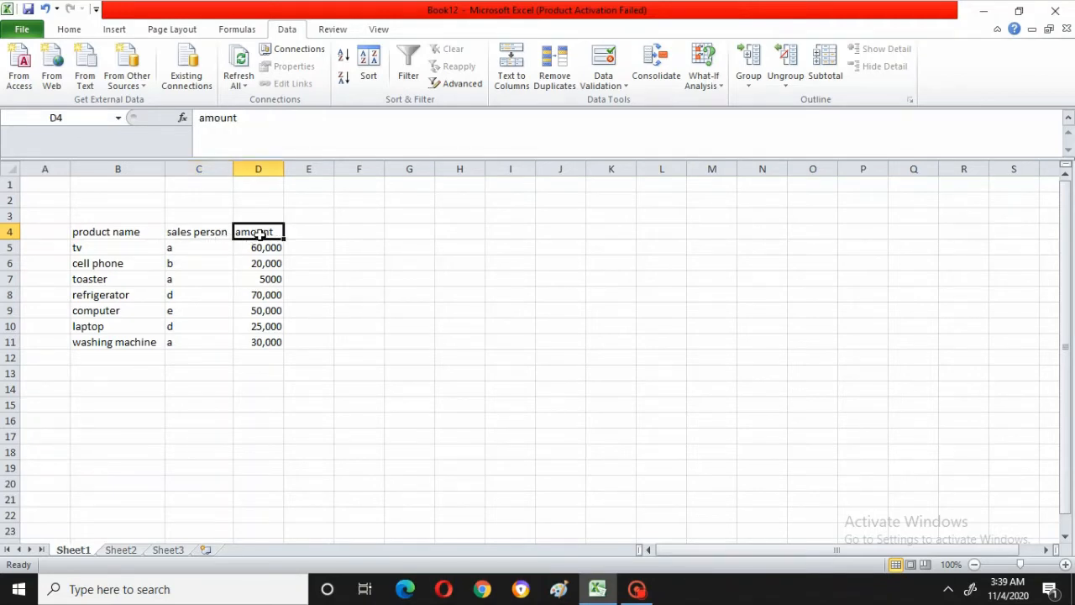
left_click(132, 231)
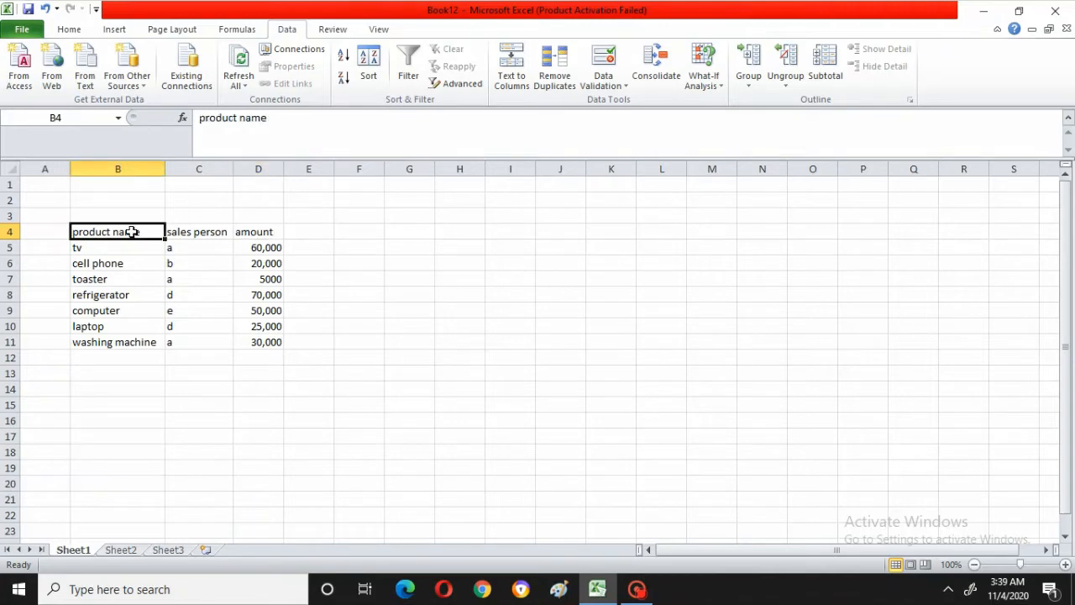
left_click(186, 235)
left_click(254, 231)
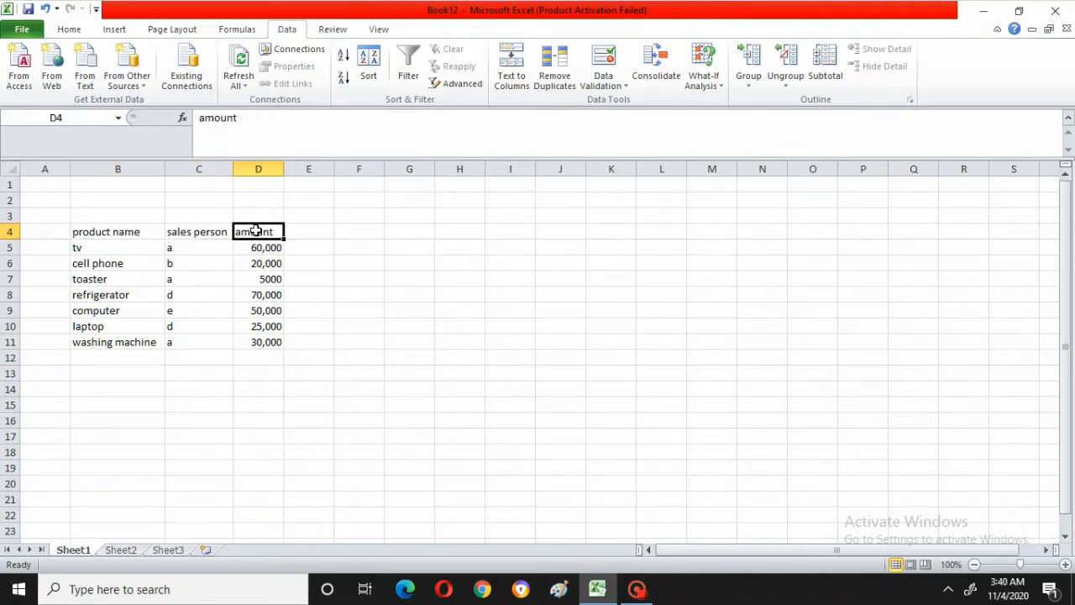
Enter the header "serial no" in cell A4, beside the product name column.
left_click(53, 228)
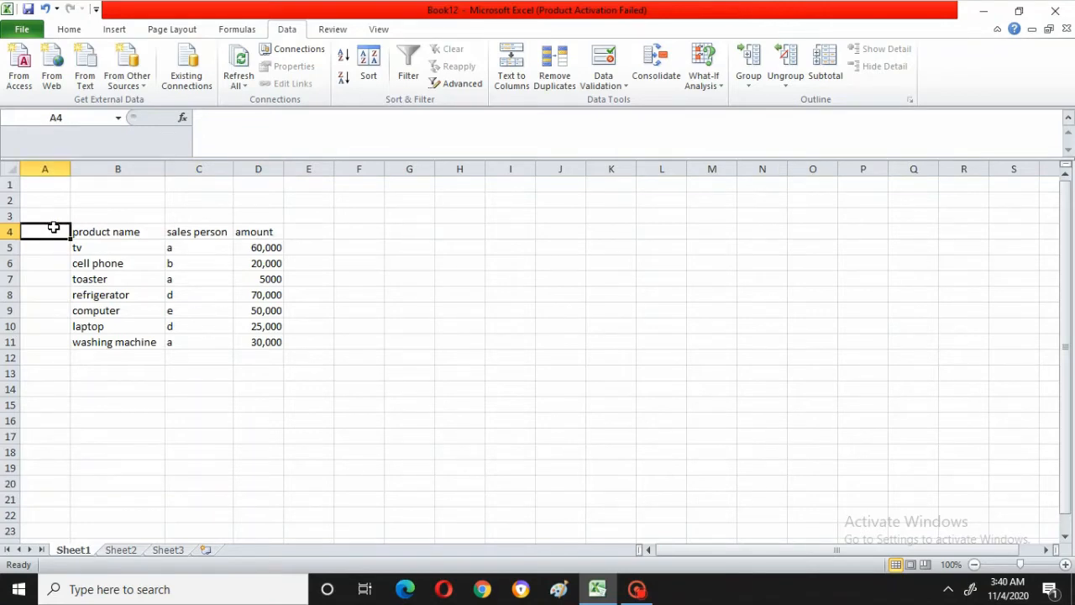
type("serial")
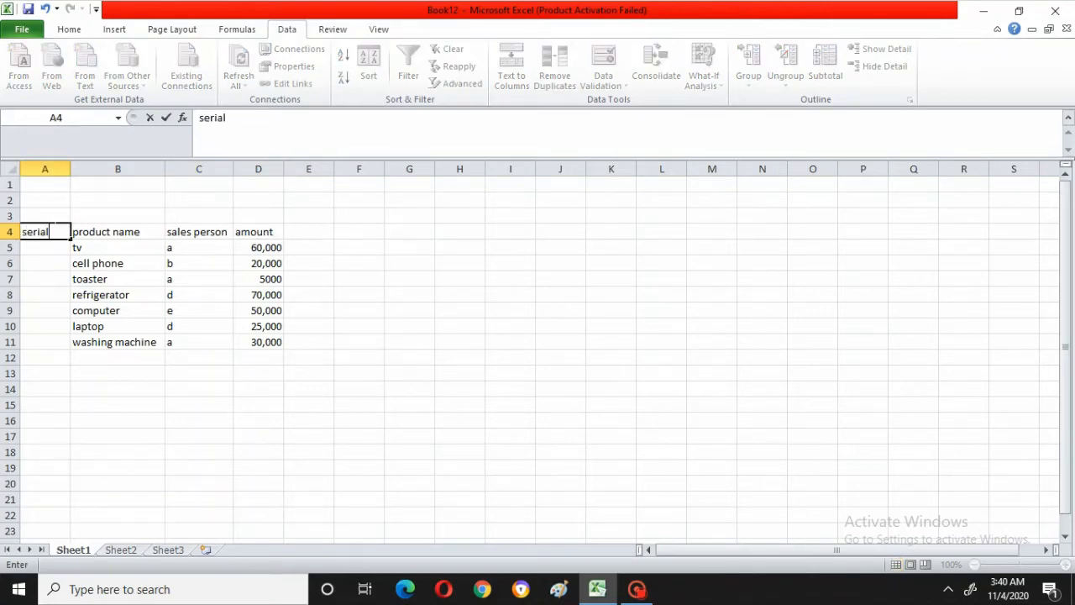
type(" no")
Number the product rows 1 through 7 in cells A5 to A11.
left_click(33, 246)
type("1")
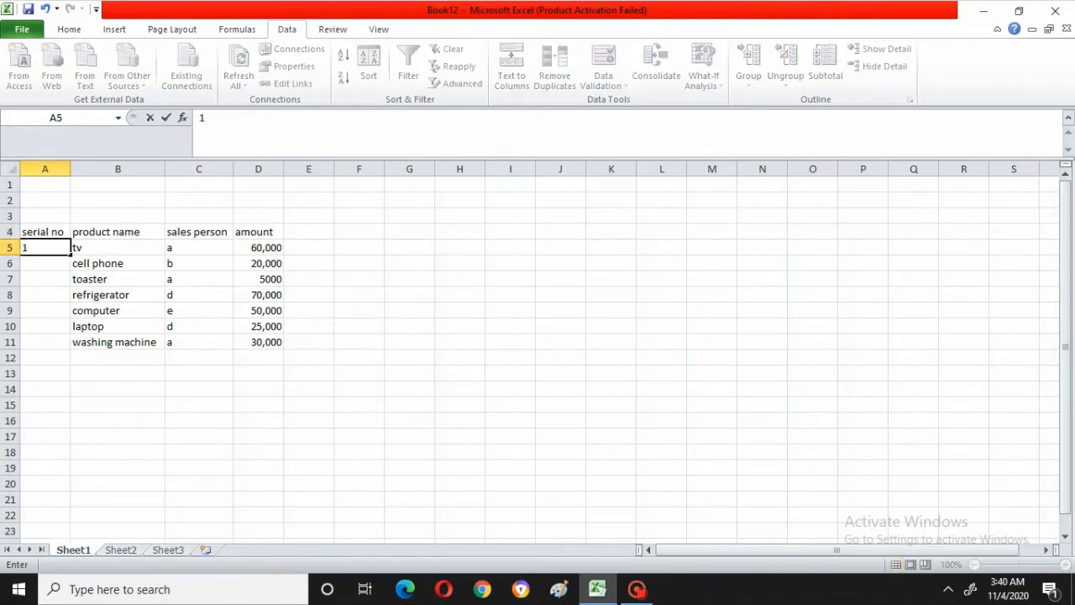
key("Return")
type("2")
key("Return")
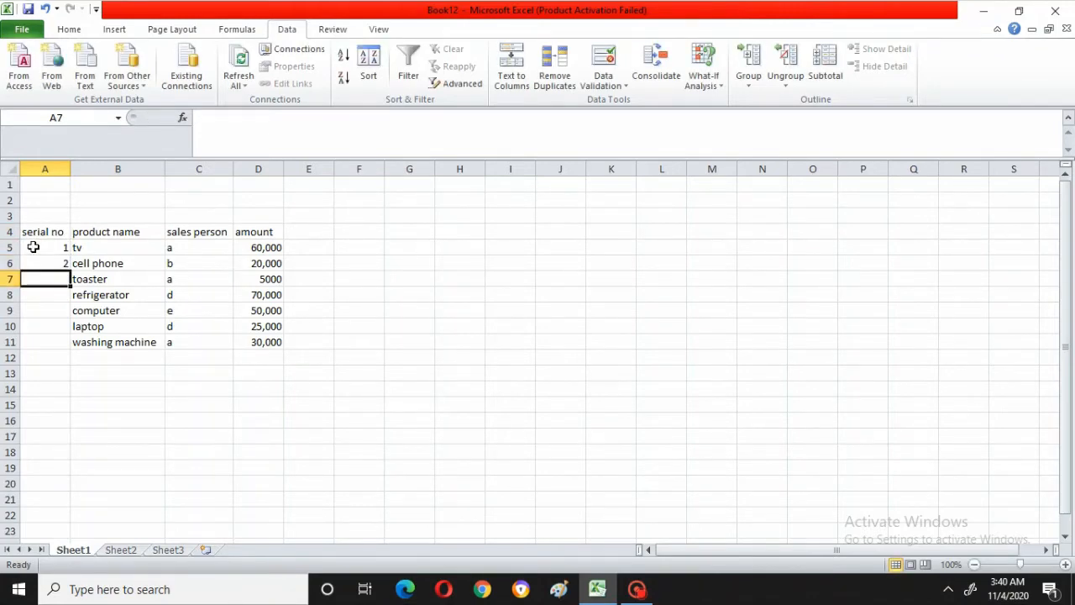
type("3")
key("Return")
type("4")
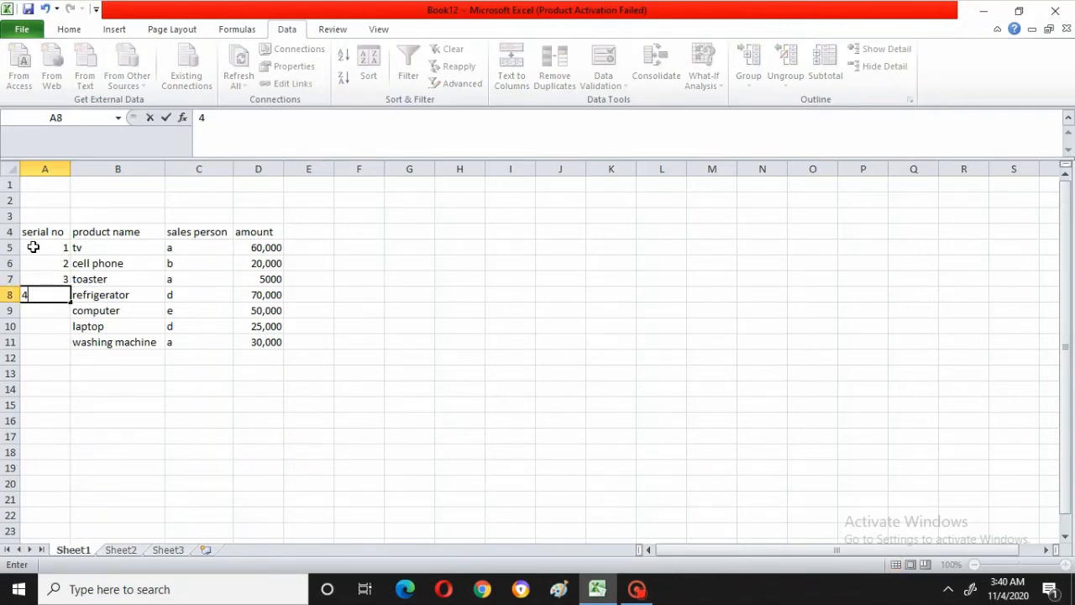
key("Return")
type("5")
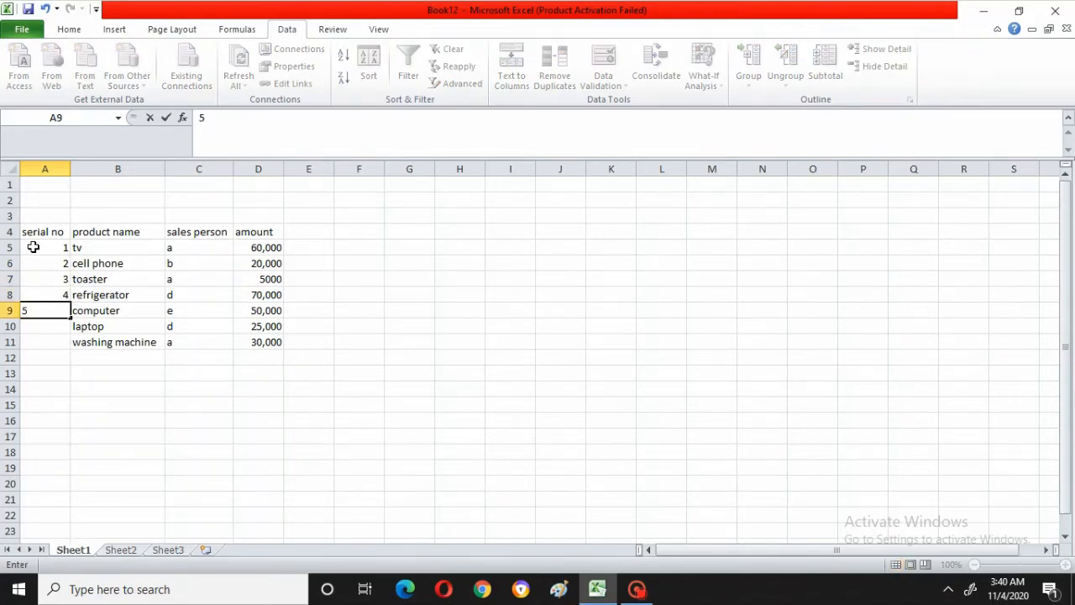
key("Return")
type("6")
key("Return")
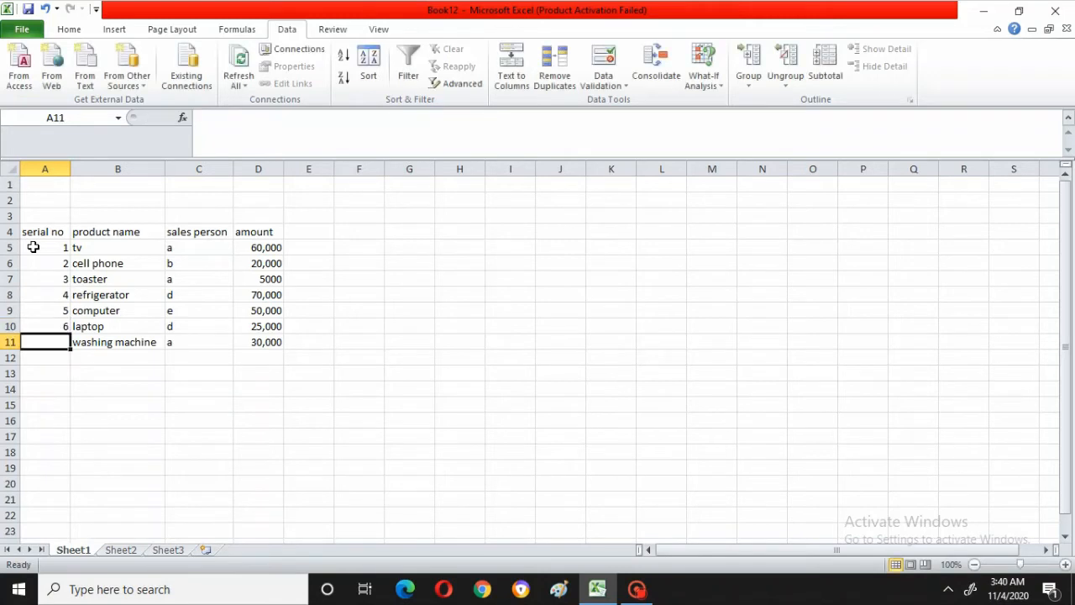
type("7")
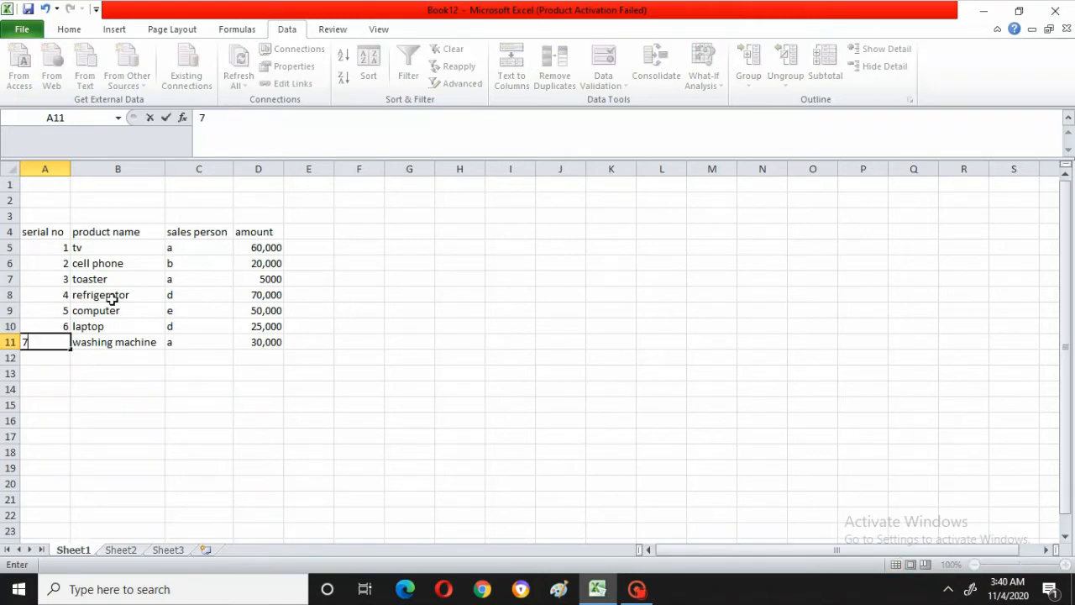
left_click(121, 412)
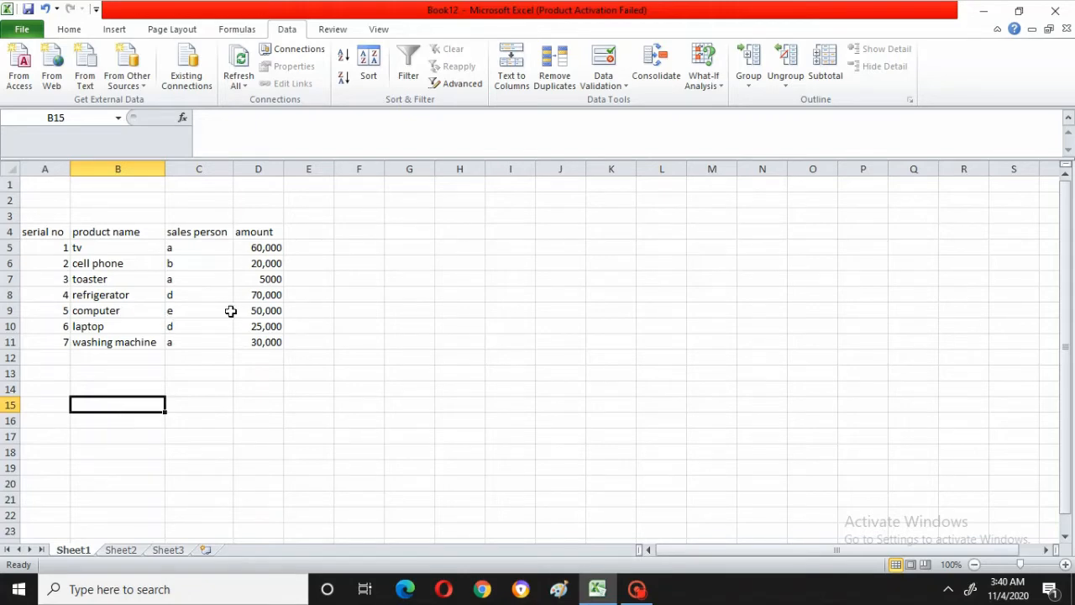
left_click(190, 248)
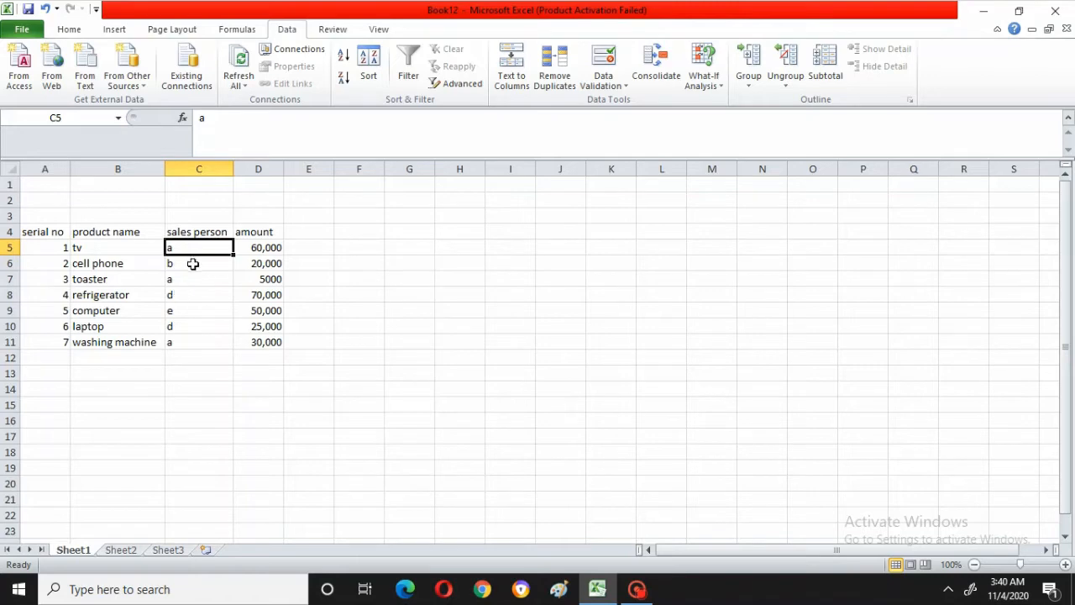
left_click(192, 264)
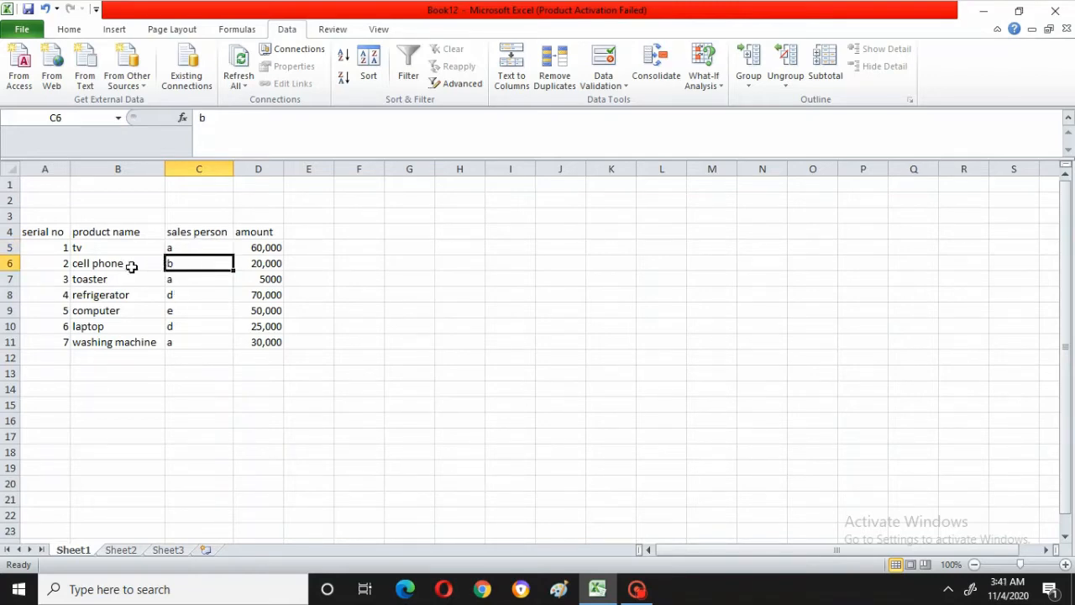
left_click(196, 296)
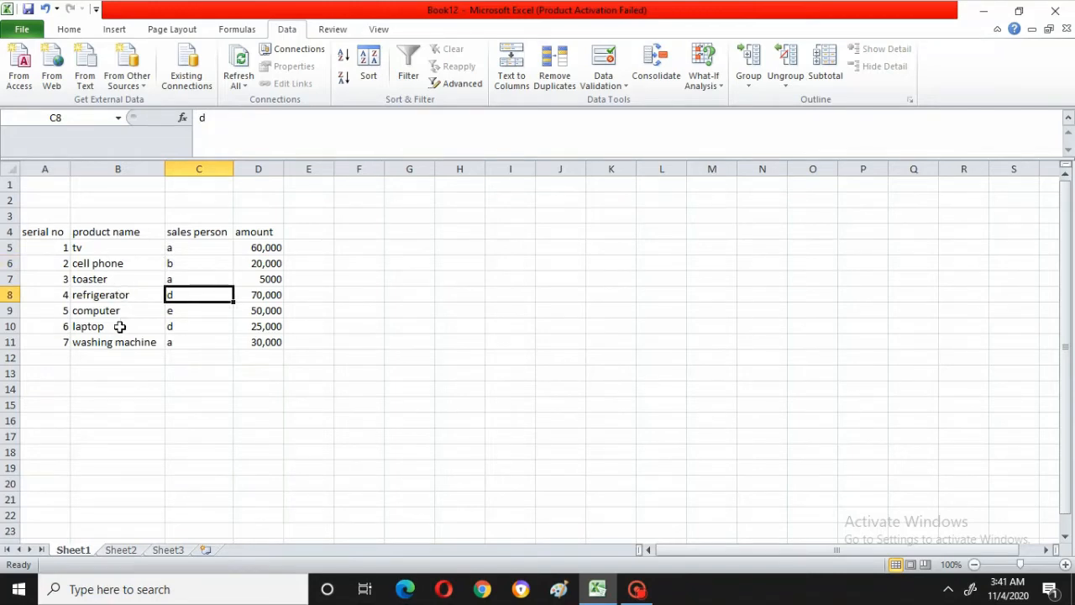
left_click(191, 312)
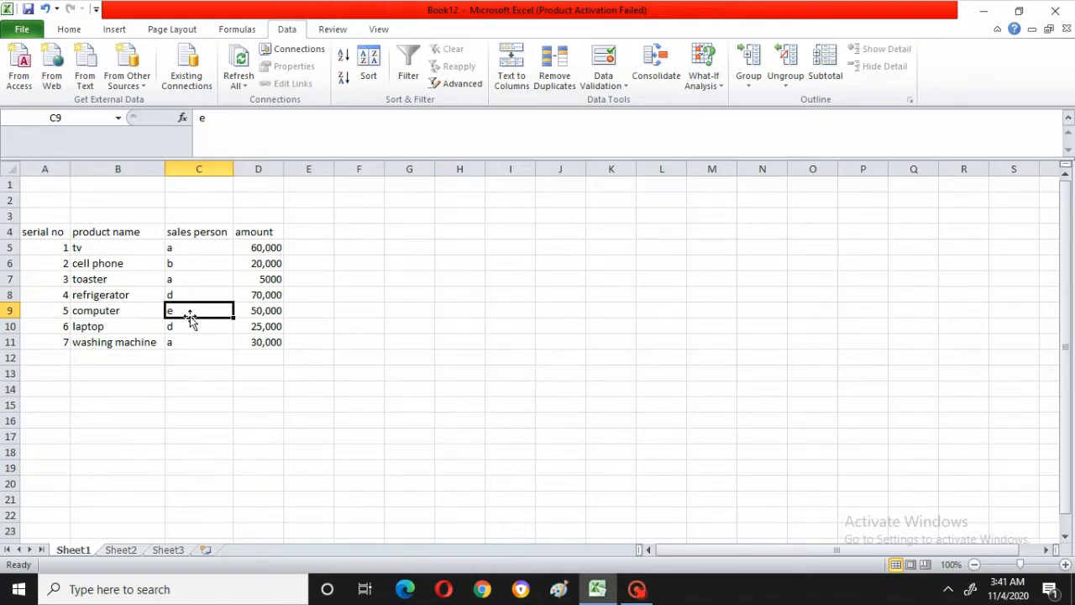
Insert a PivotTable based on the range A4:D11 of Sheet1 and place it on a new worksheet.
left_click(42, 233)
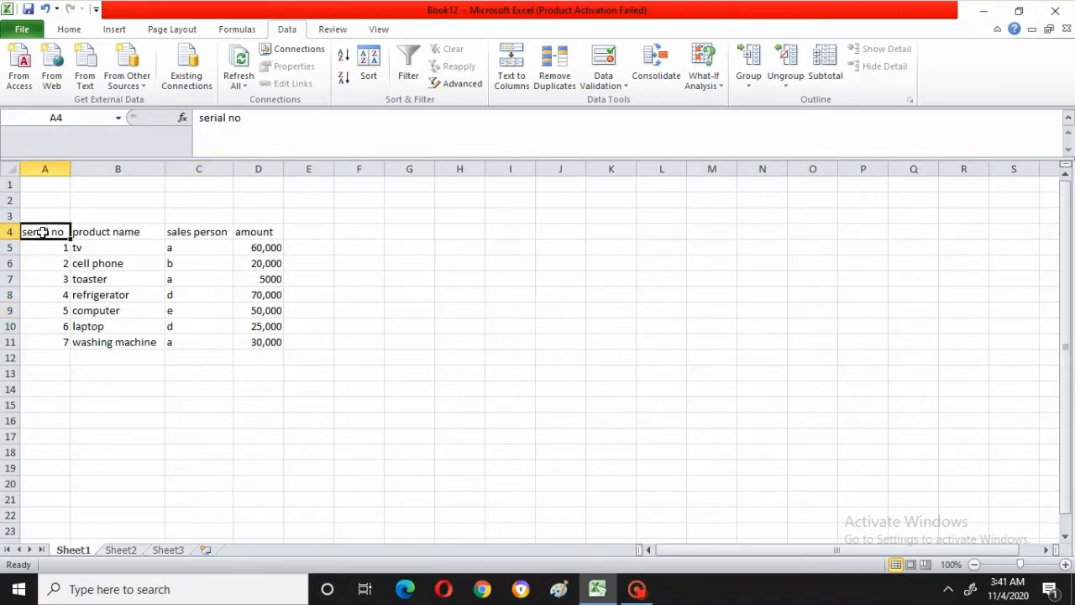
key("shift+Right")
key("shift+Right")
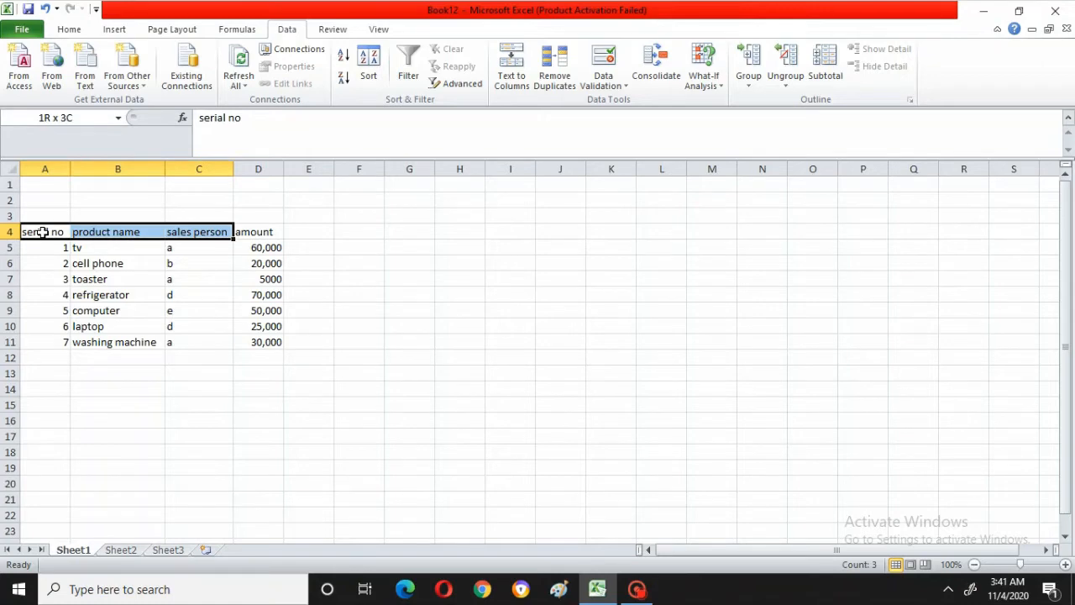
key("shift+Right")
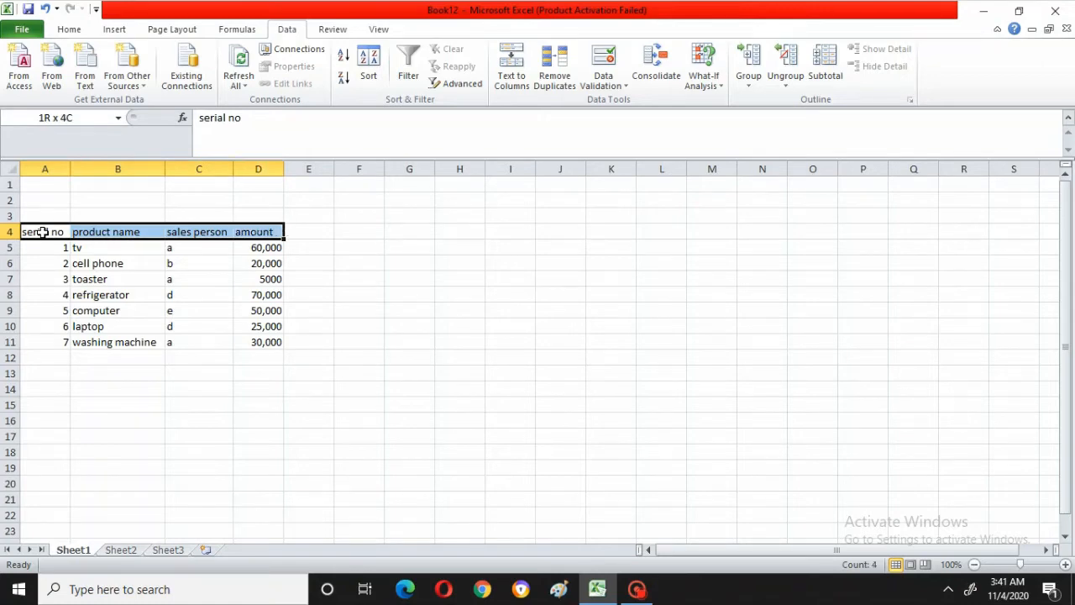
key("shift+Down")
key("shift+Down")
key("shift+Down")
key("shift+Down")
key("shift+Down")
key("shift+Down")
key("shift+Down")
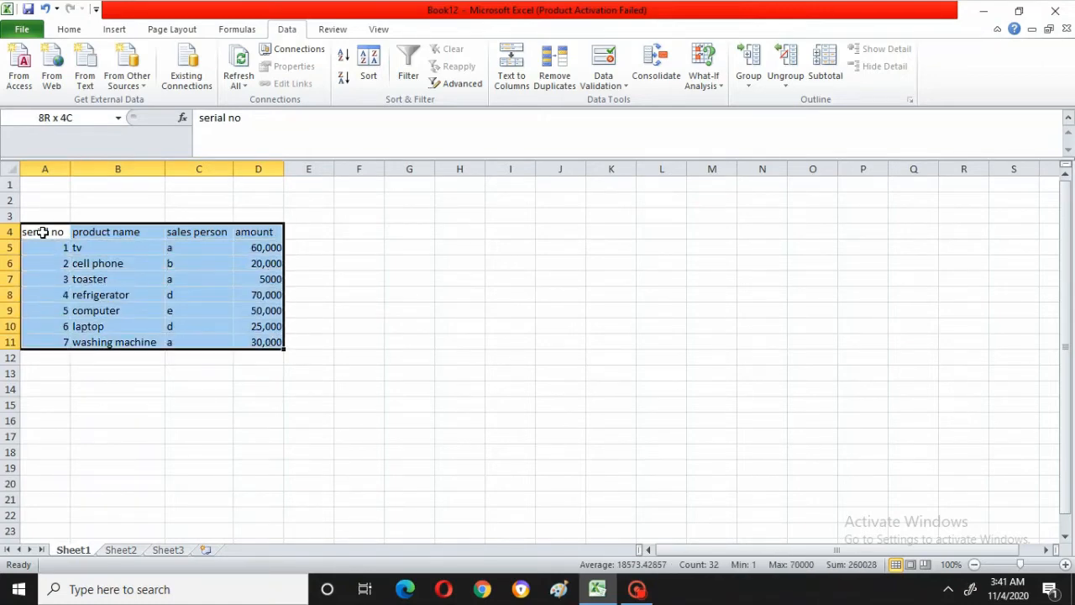
left_click(115, 31)
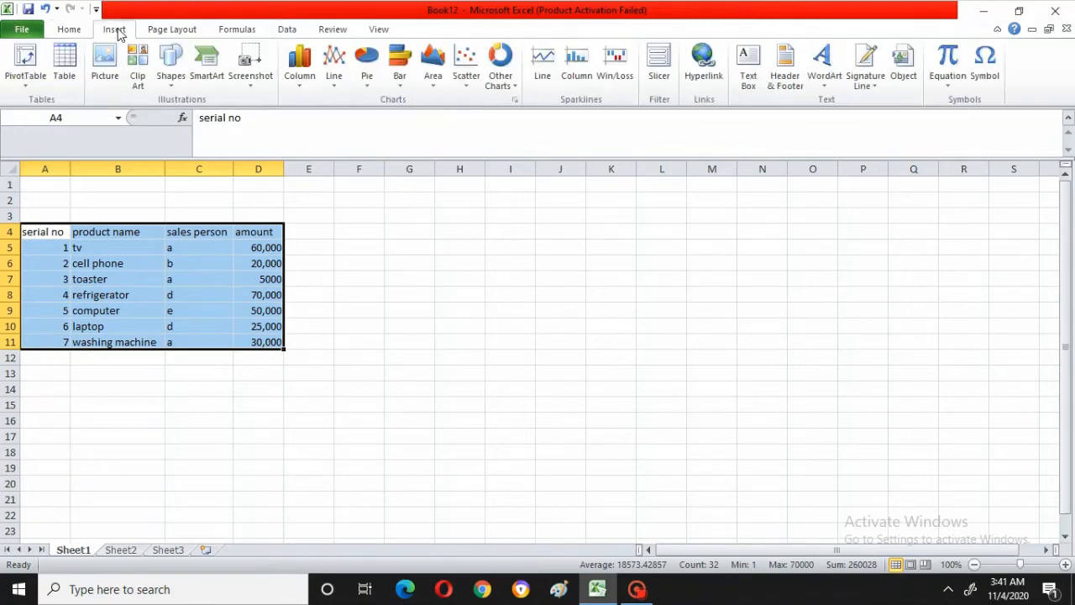
left_click(29, 79)
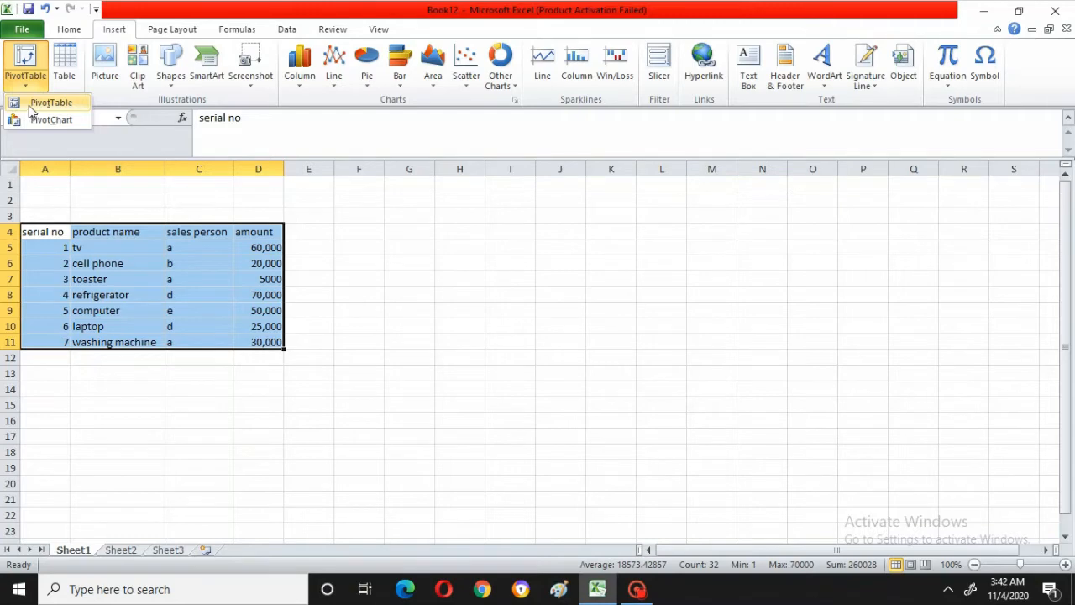
left_click(30, 104)
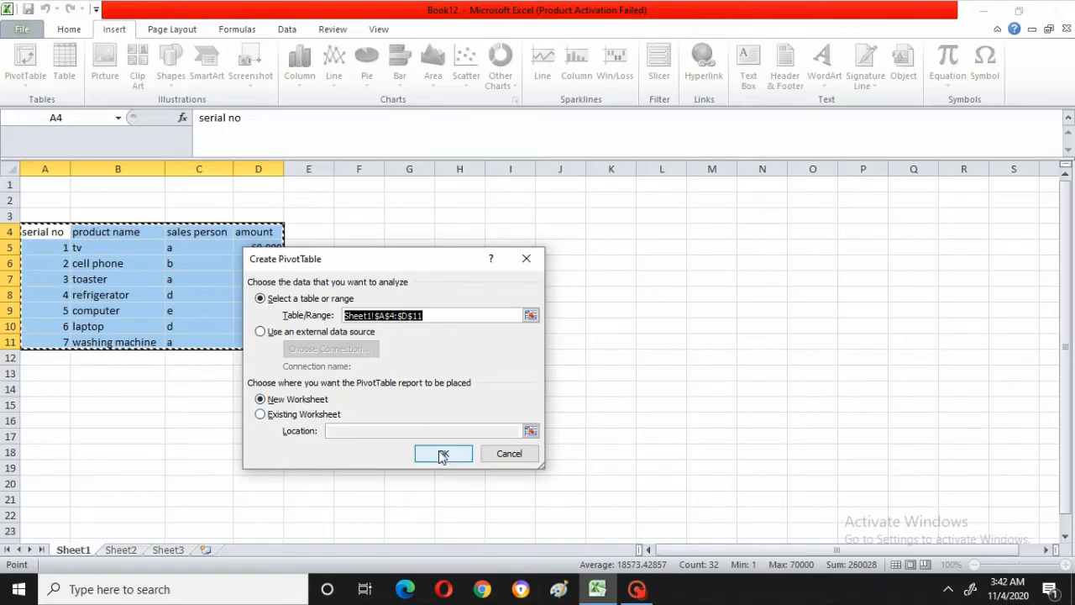
left_click(309, 405)
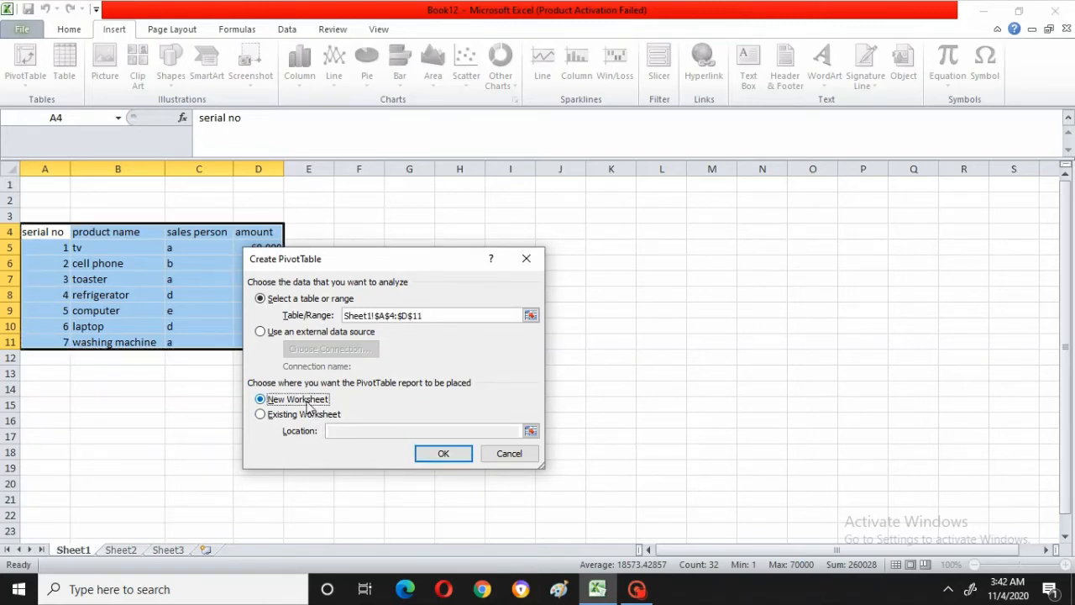
left_click(443, 453)
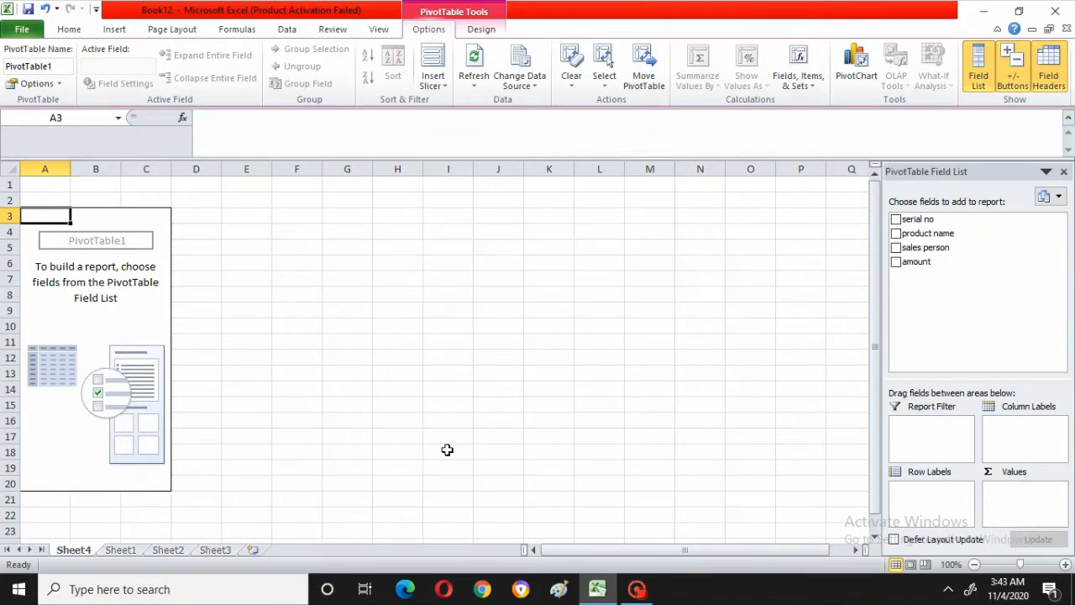
Check the source data on Sheet1, return to Sheet4 and add the sales person field to the PivotTable as row labels.
left_click(121, 550)
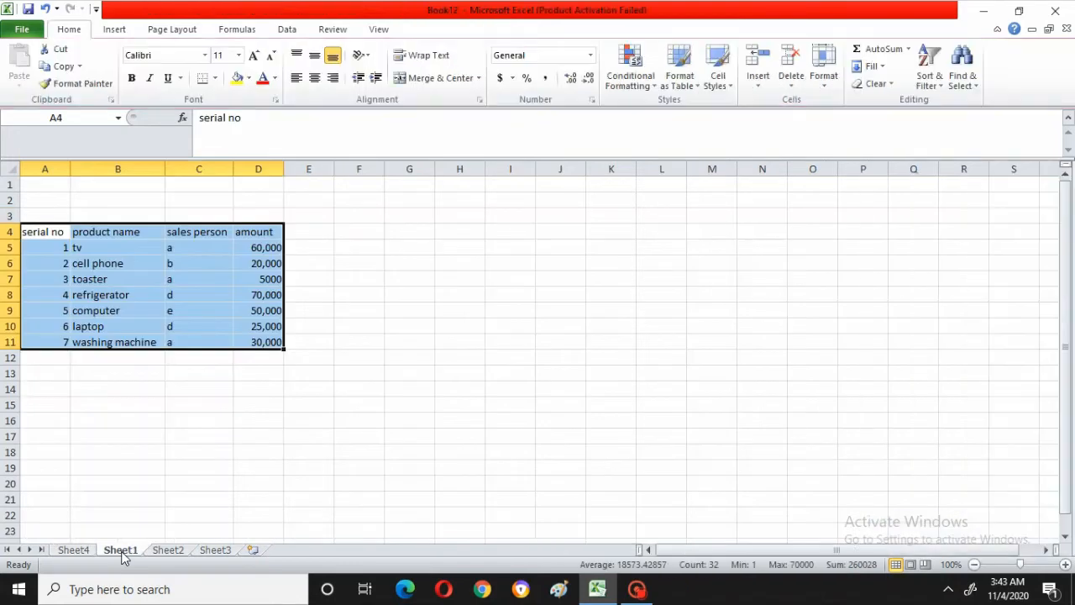
left_click(74, 551)
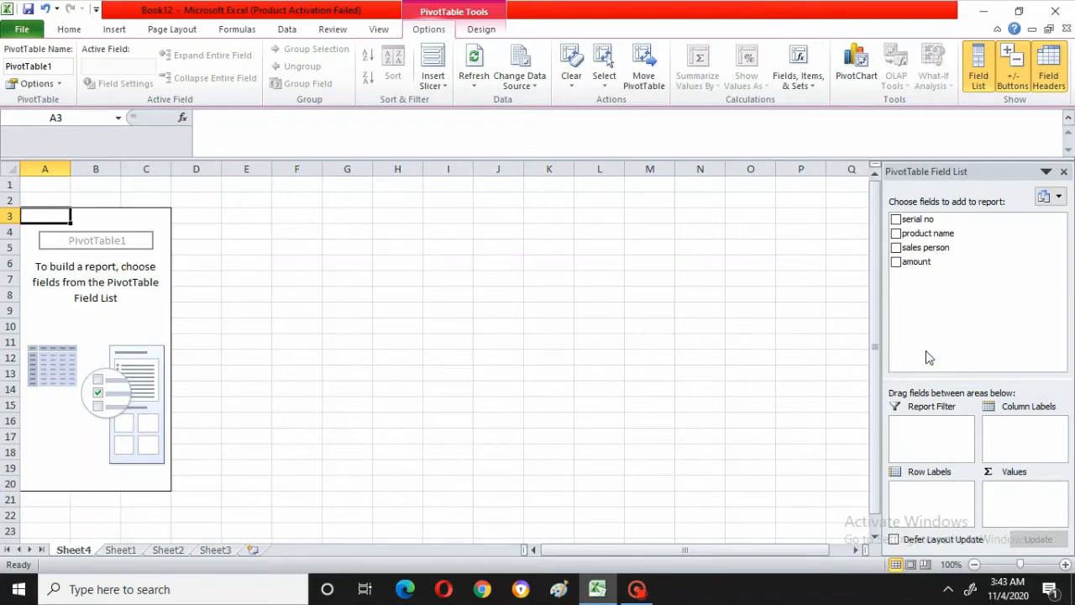
left_click(896, 247)
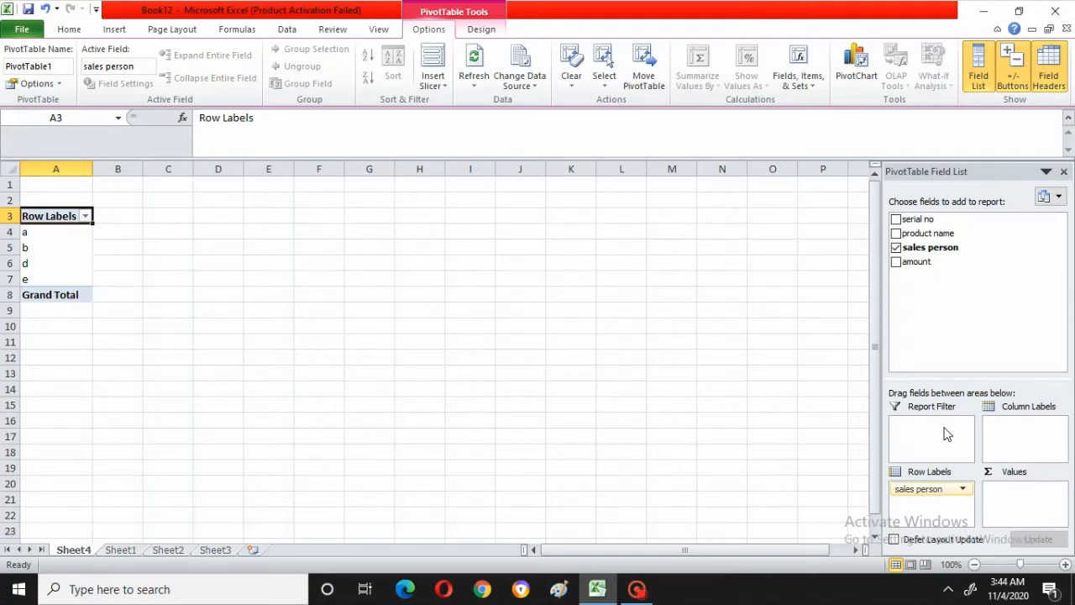
Add the serial no field to the PivotTable values and remove it again.
left_click(896, 220)
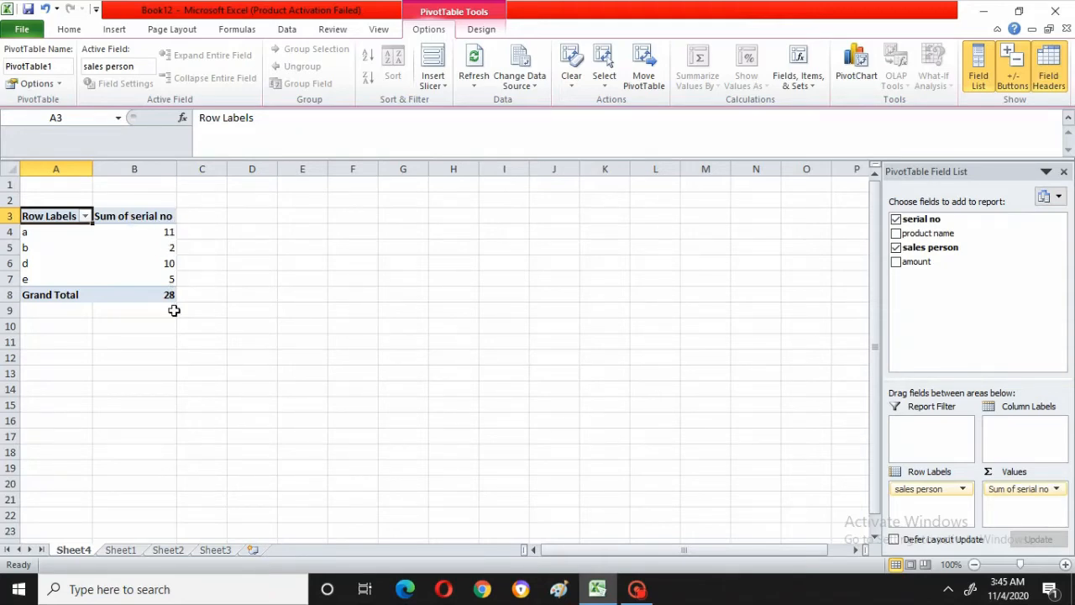
left_click(896, 219)
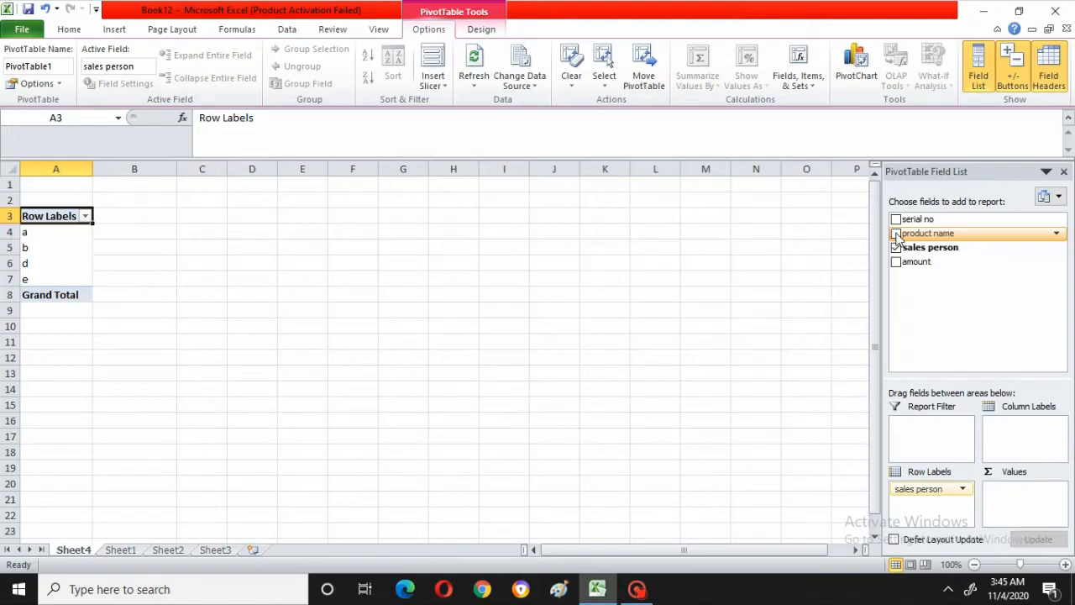
Try the product name field as row labels and as column labels in the PivotTable, and remove it again.
left_click(896, 234)
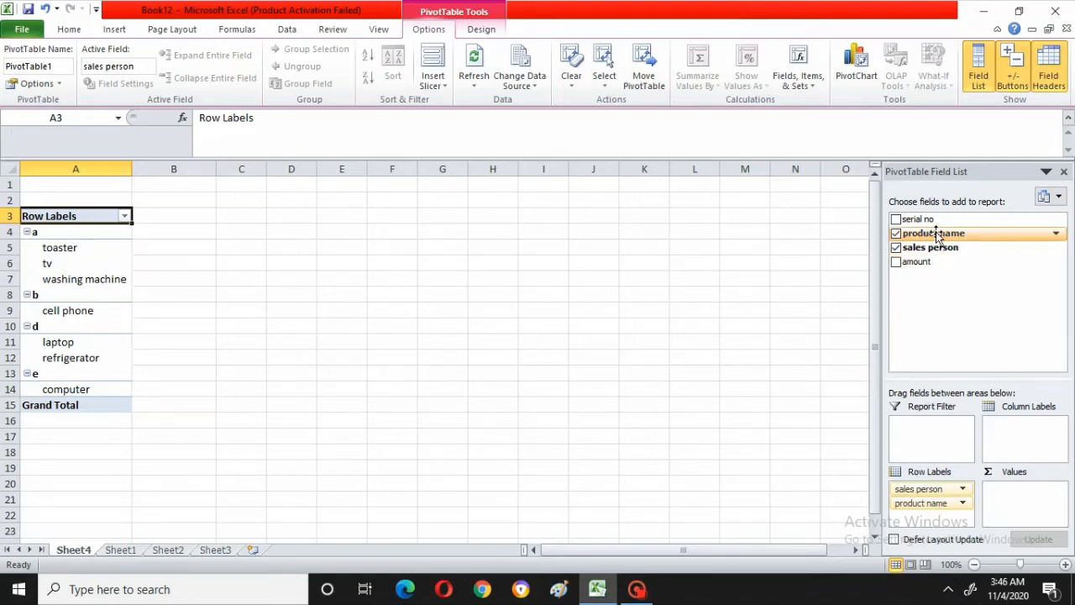
left_click_drag(936, 235, 1023, 425)
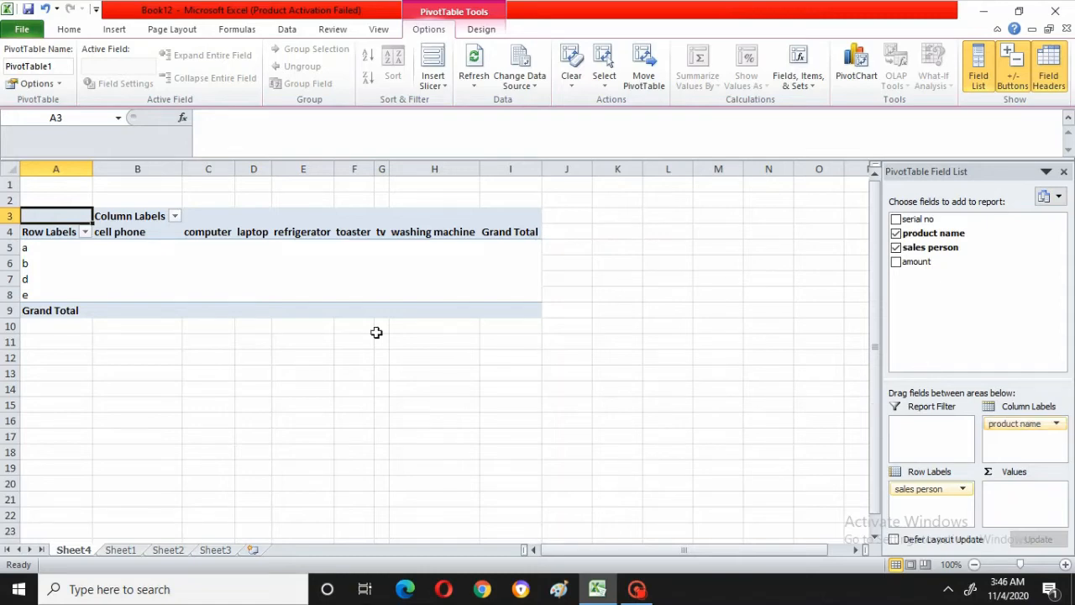
left_click(140, 232)
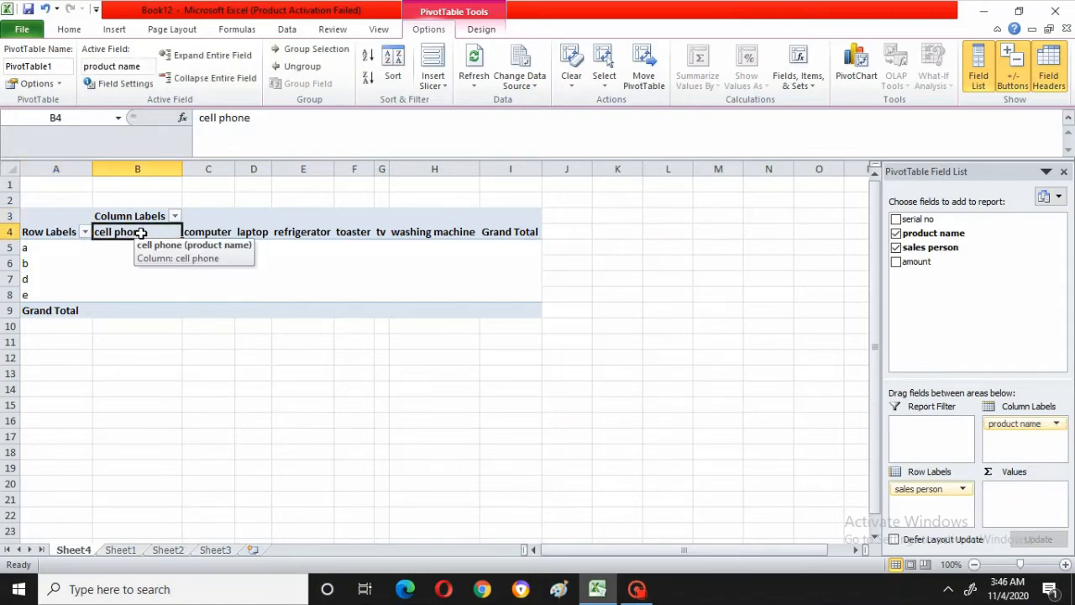
left_click(223, 232)
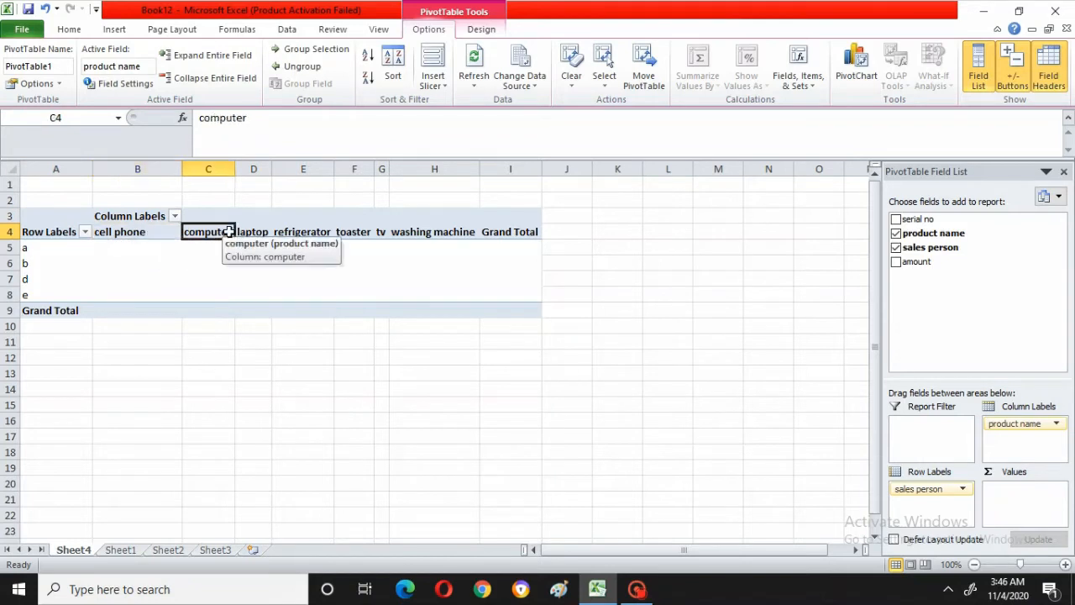
left_click(309, 232)
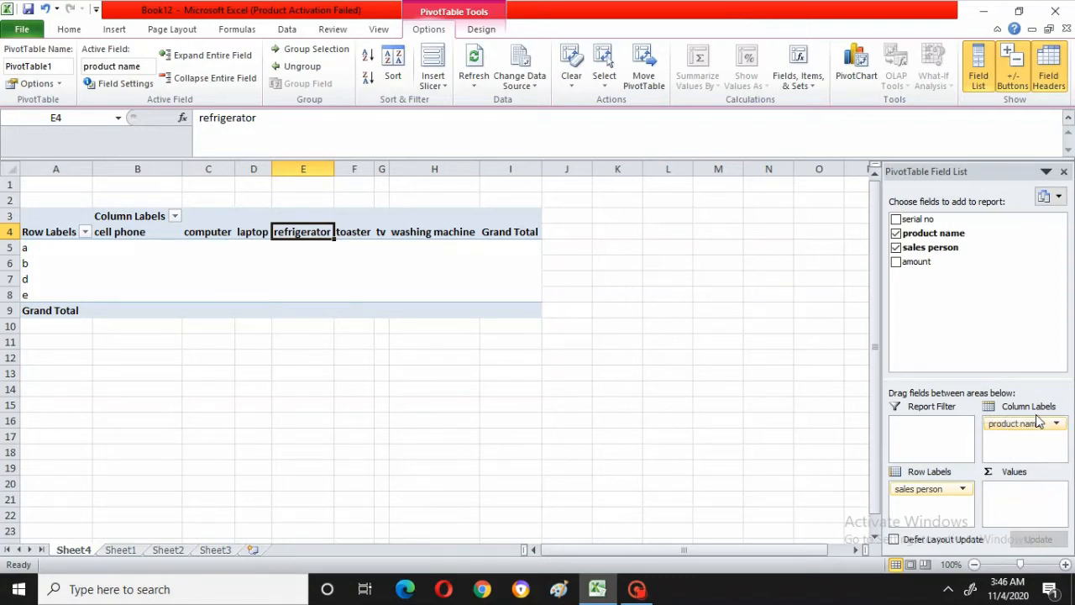
left_click_drag(1033, 427, 924, 235)
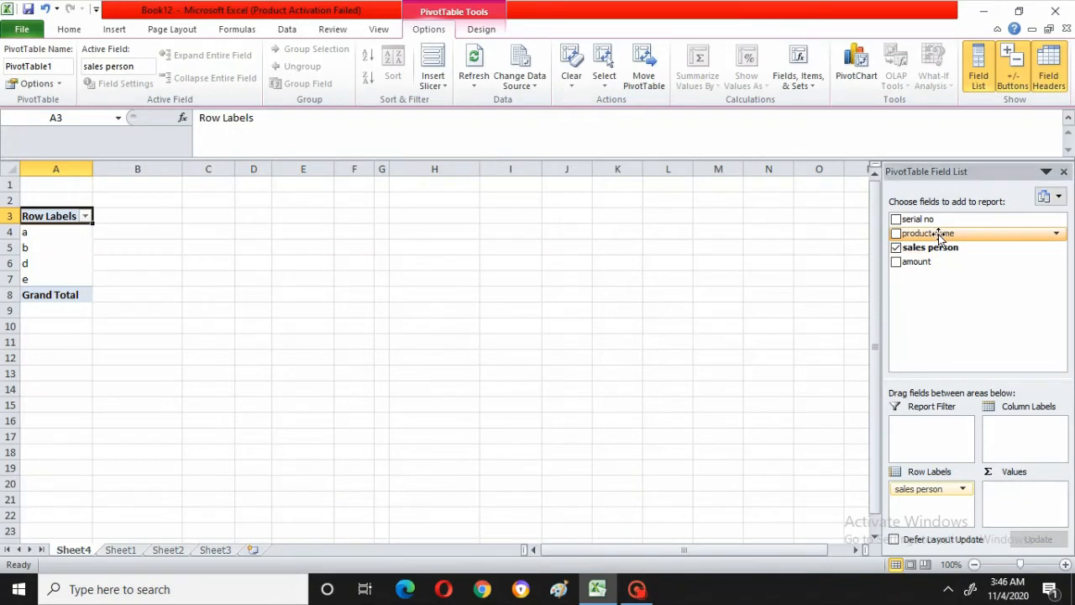
Add the product name field under sales person in the row labels and sum the amount field as values.
left_click(896, 233)
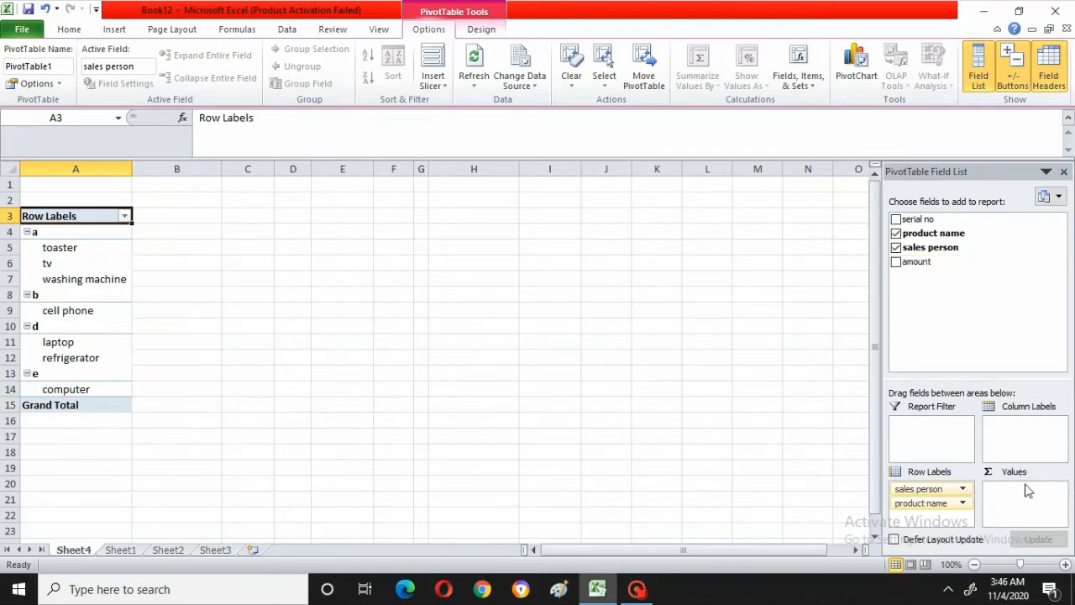
left_click(896, 262)
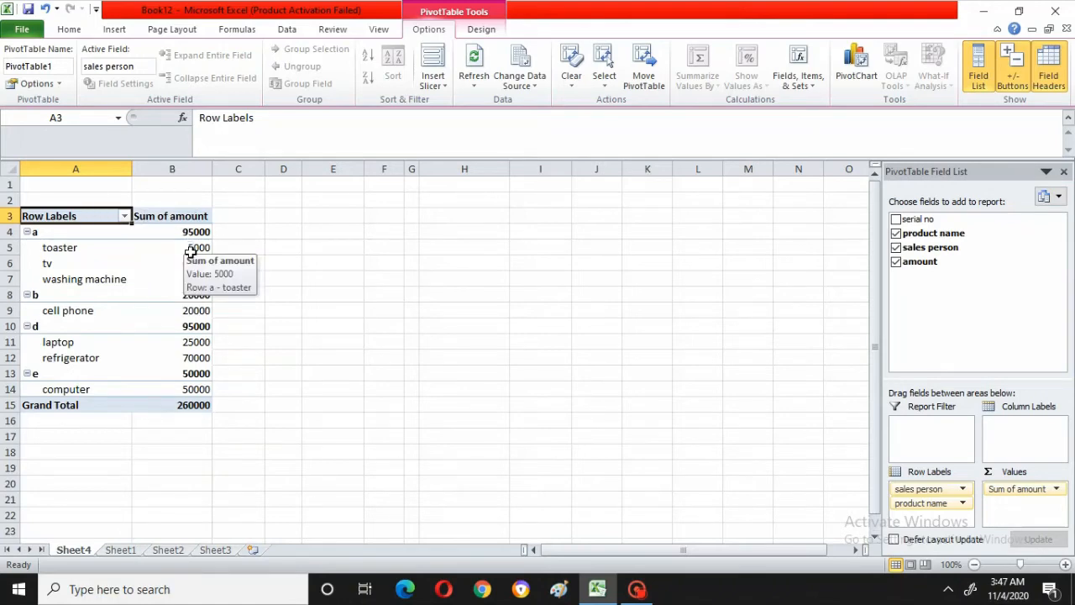
Examine the products and amounts listed under each sales person in the PivotTable, including the subtotals.
left_click(104, 255)
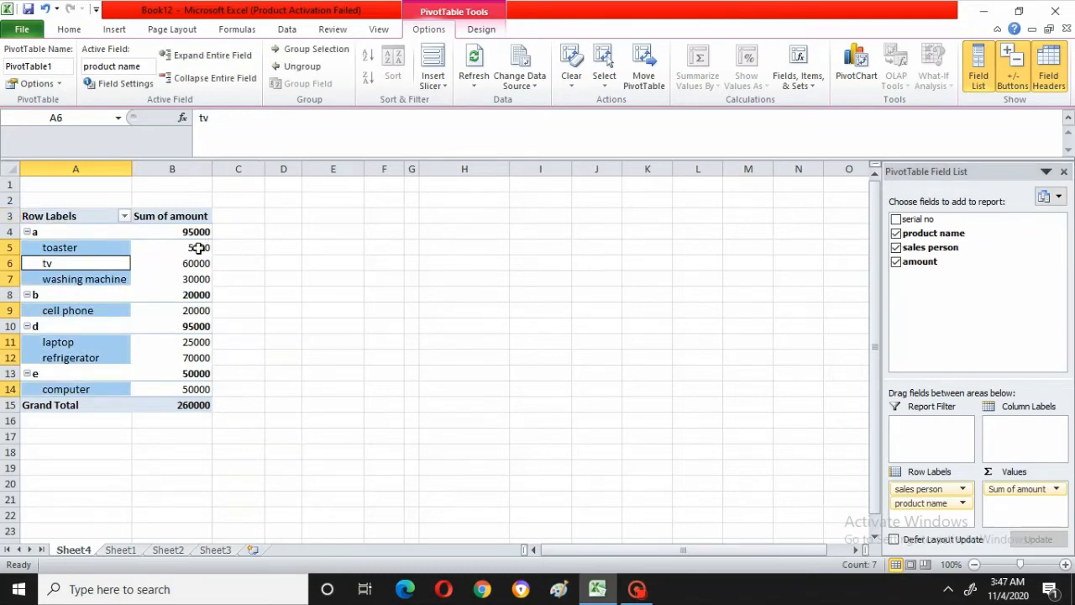
mouse_move(202, 246)
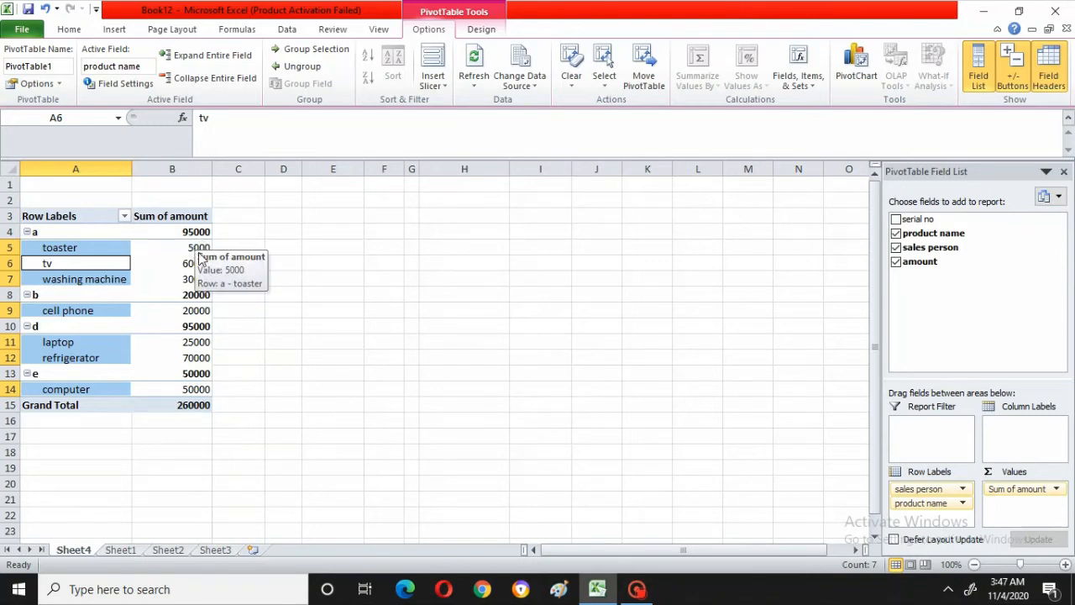
left_click(101, 282)
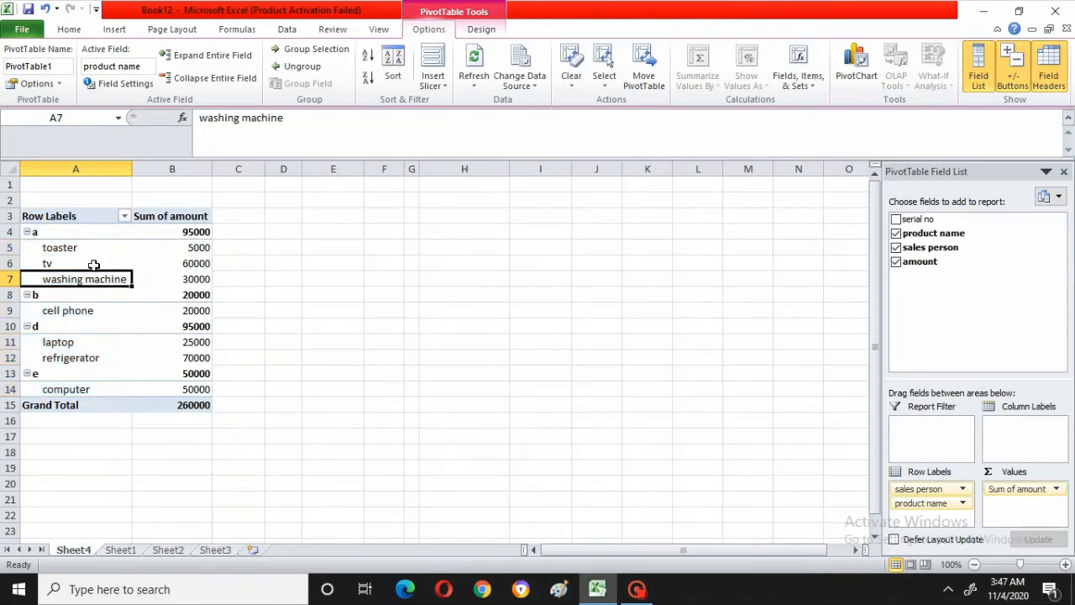
left_click(89, 264)
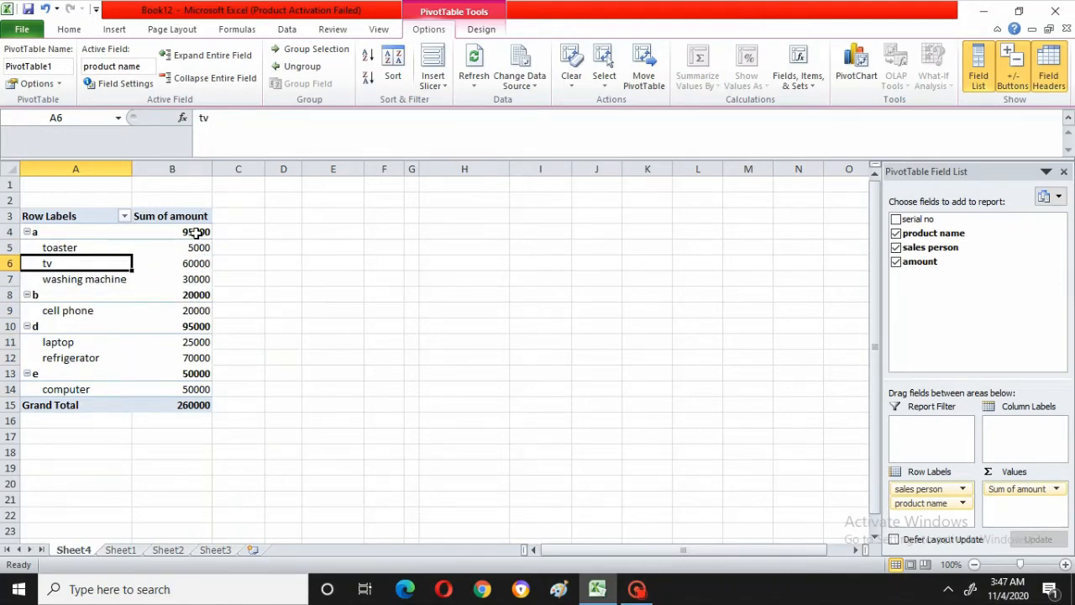
mouse_move(198, 234)
mouse_move(198, 315)
mouse_move(206, 392)
mouse_move(72, 313)
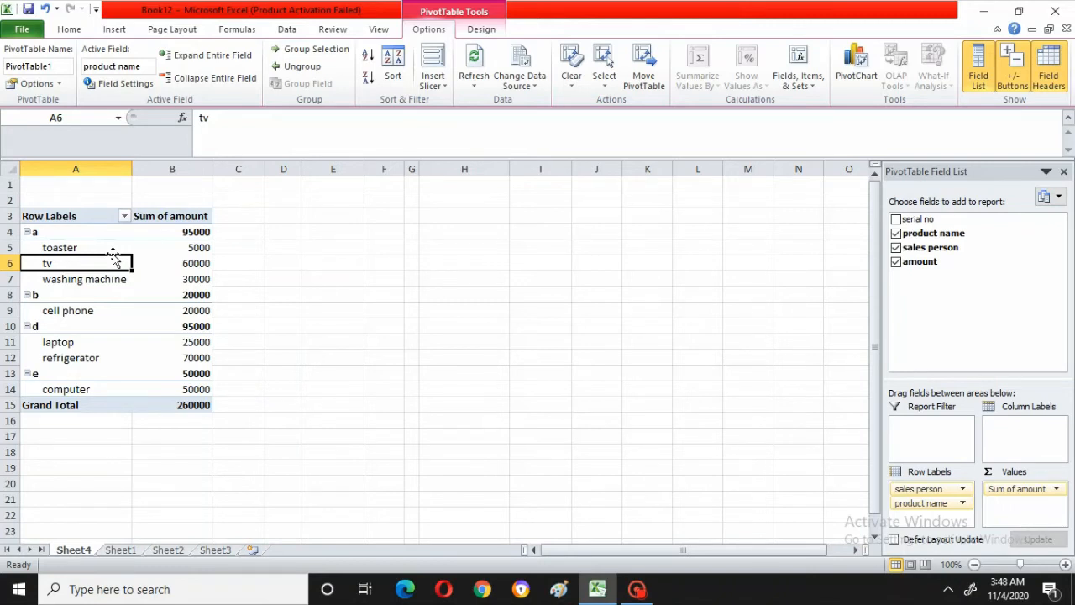
Try to delete the refrigerator amount directly in the PivotTable.
left_click(194, 357)
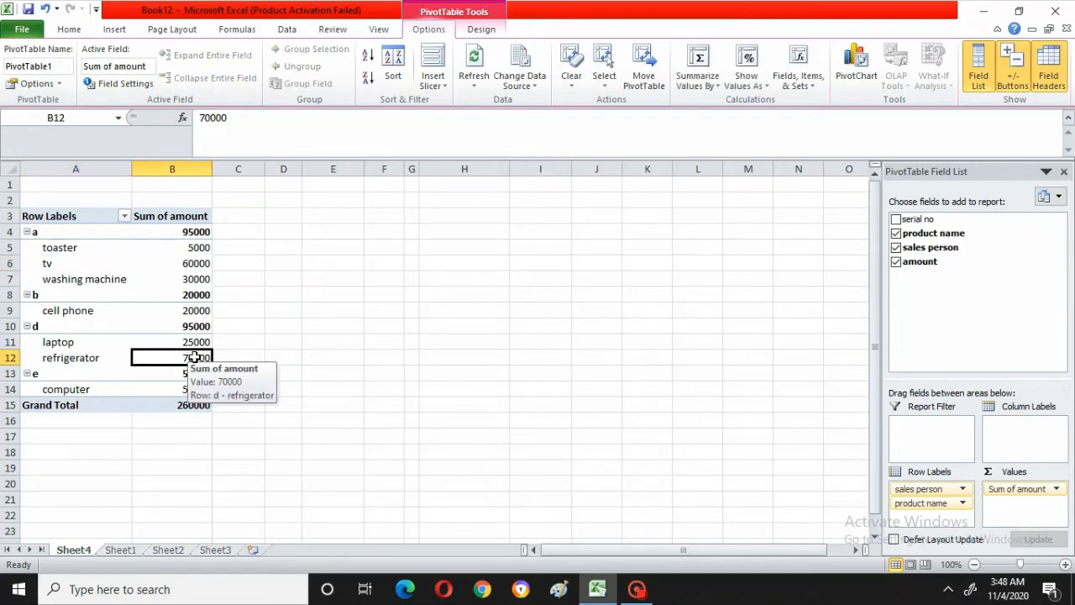
key("Delete")
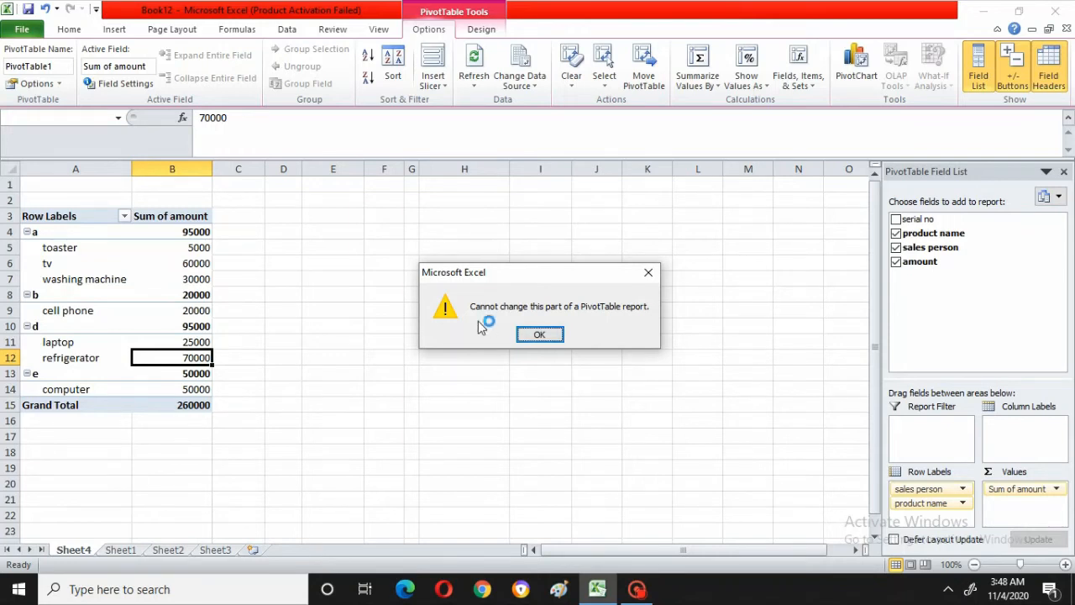
left_click(541, 335)
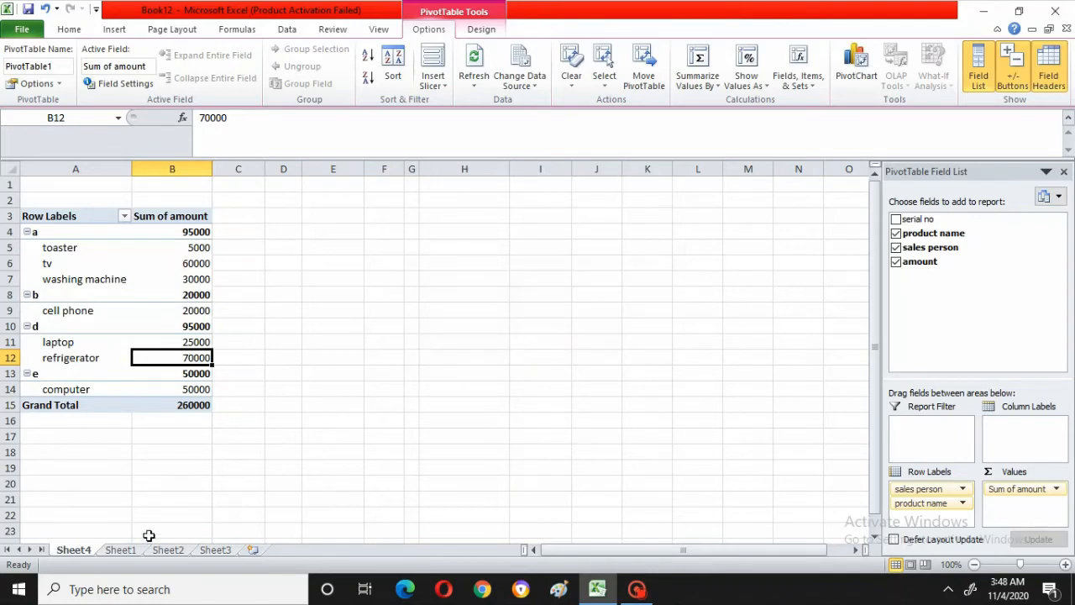
Change the refrigerator amount in cell D8 of Sheet1 to 80000.
left_click(120, 550)
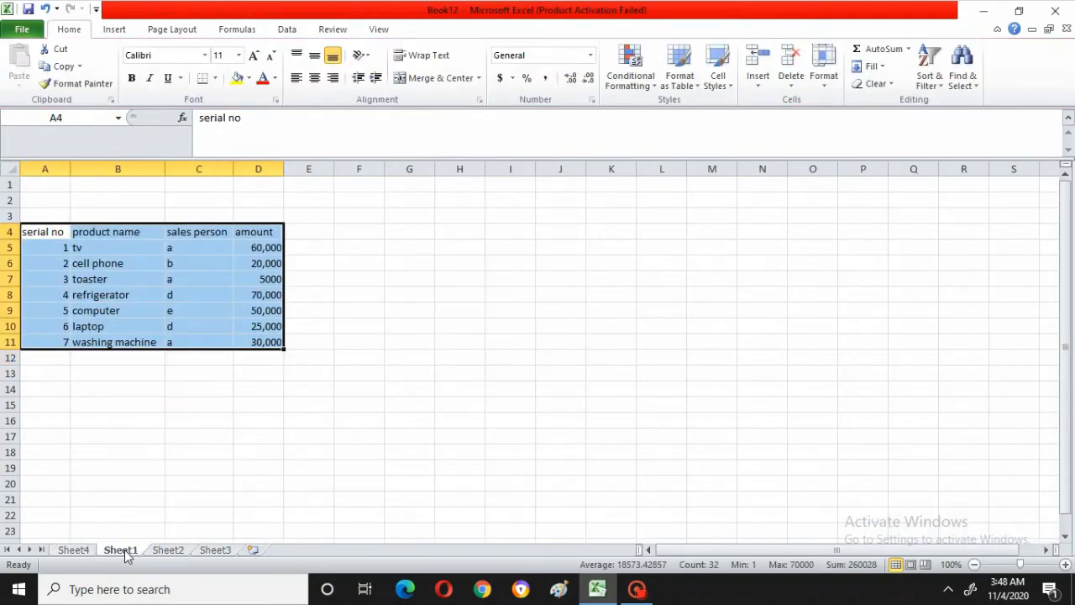
left_click(261, 297)
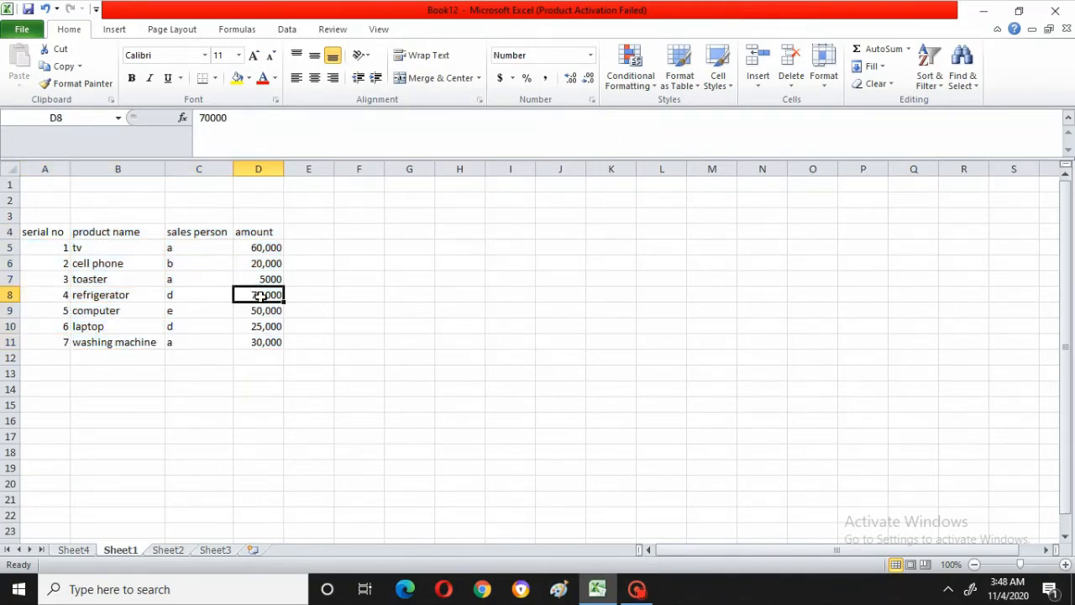
type("8")
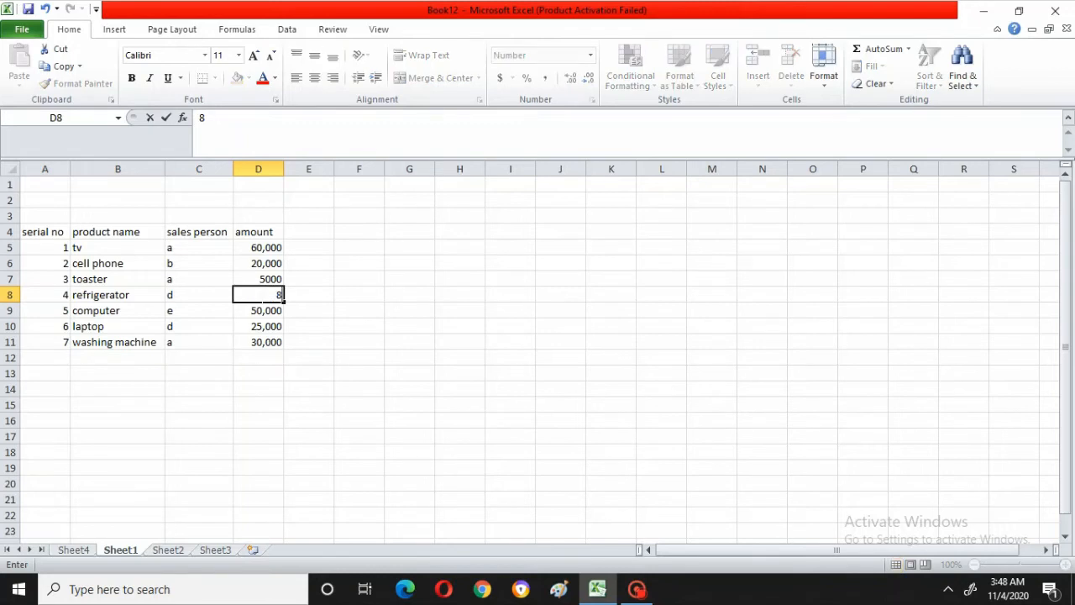
type("00000")
key("BackSpace")
Refresh the PivotTable on Sheet4 and check the refrigerator amount, the subtotal of sales person d and the grand total.
left_click(85, 549)
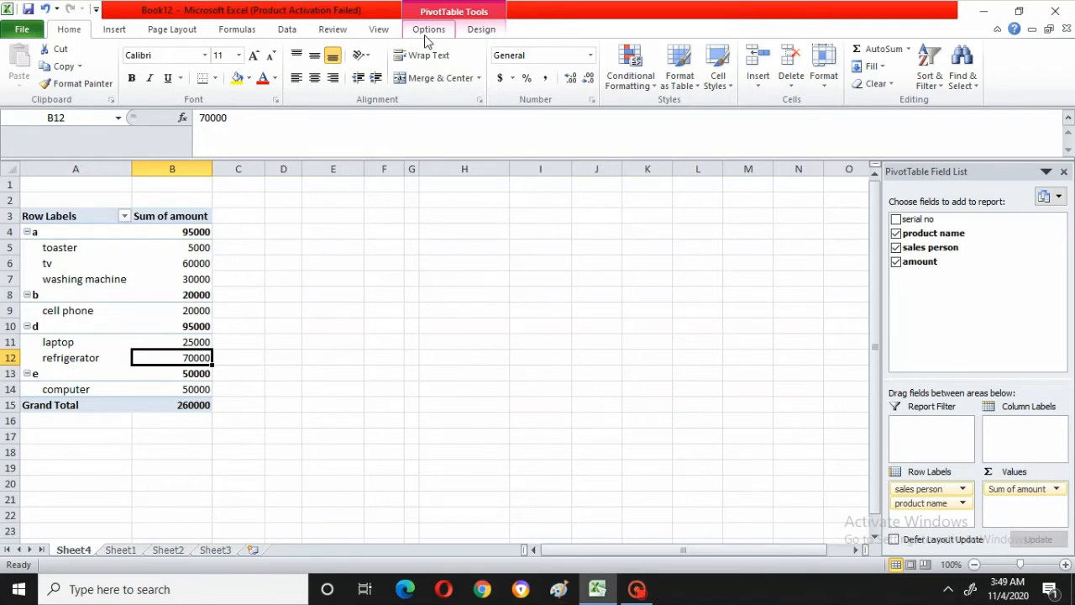
left_click(430, 30)
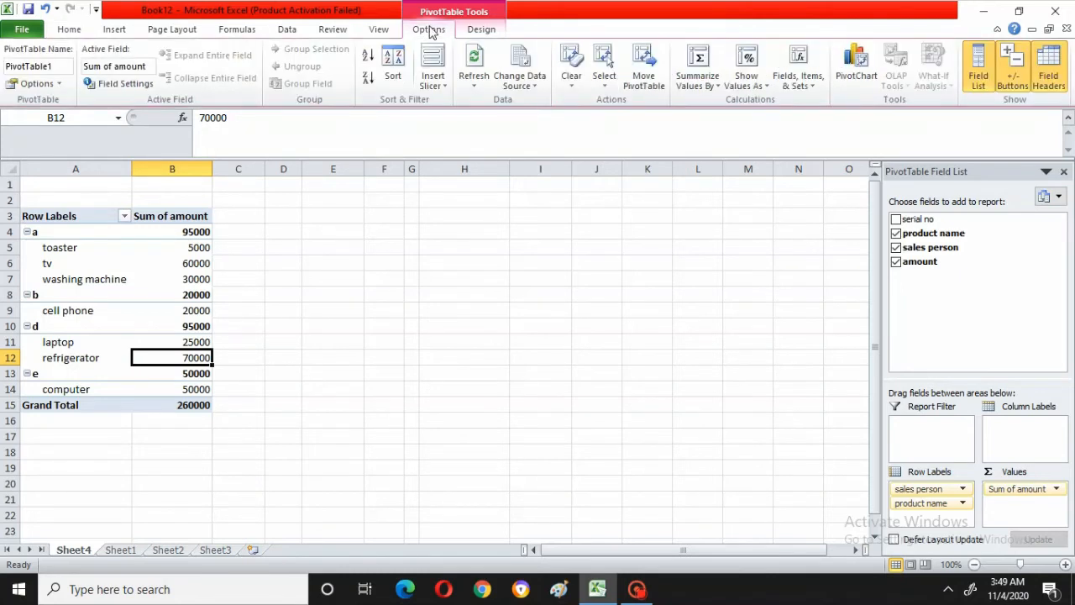
left_click(696, 69)
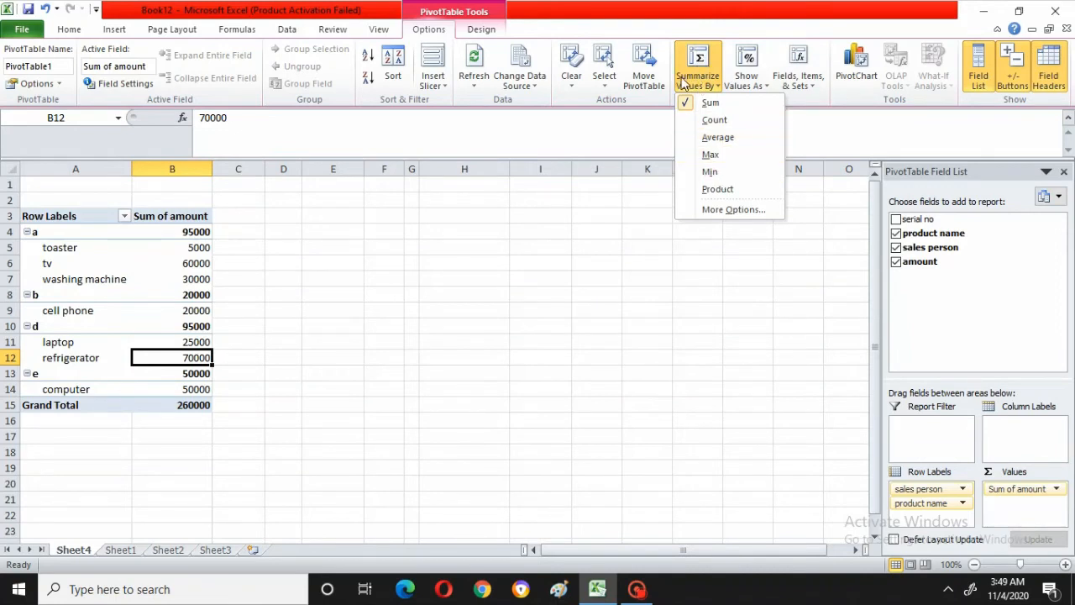
left_click(474, 66)
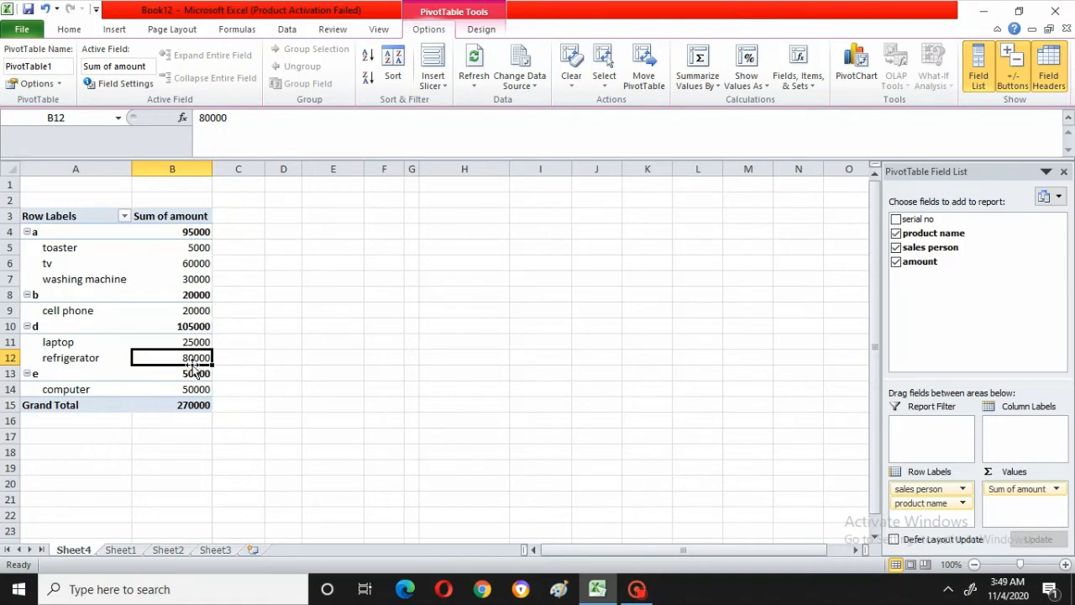
mouse_move(200, 361)
mouse_move(203, 328)
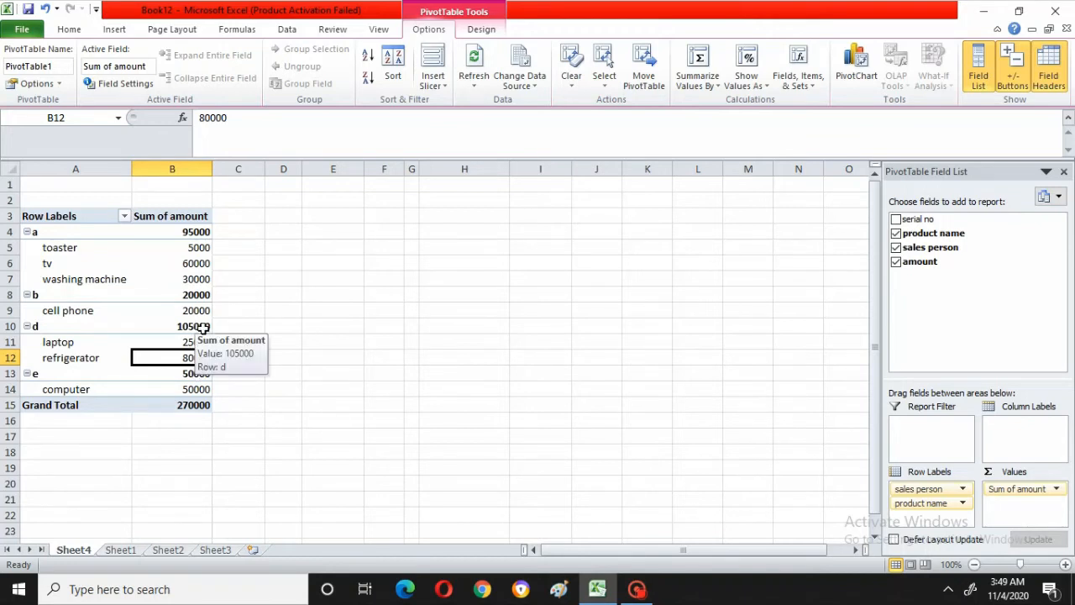
mouse_move(194, 405)
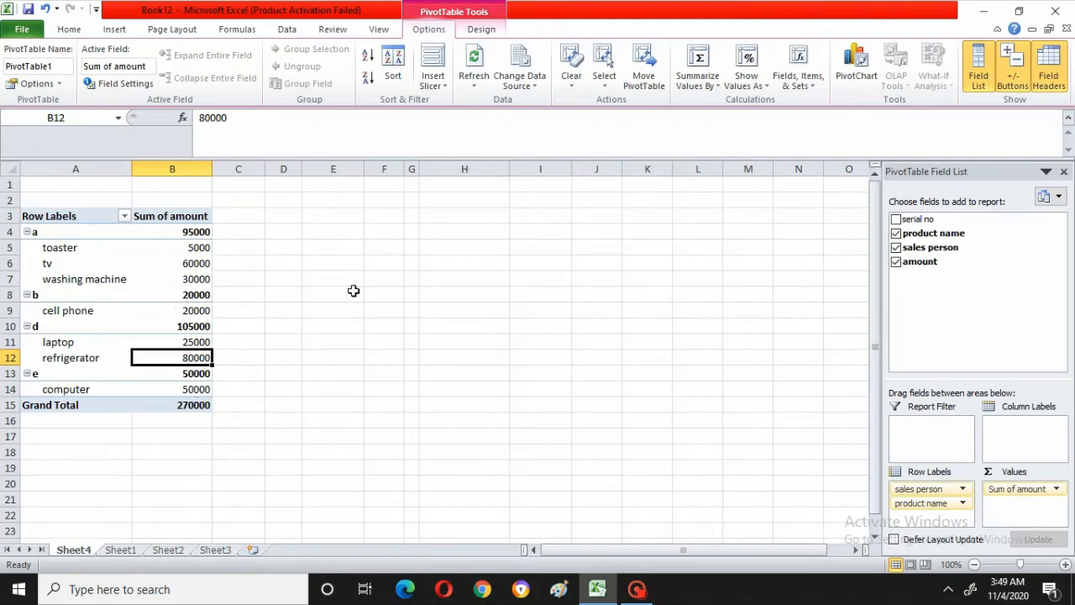
Start a new record in row 12 of Sheet1 with serial number 8 and product name mobile.
left_click(120, 550)
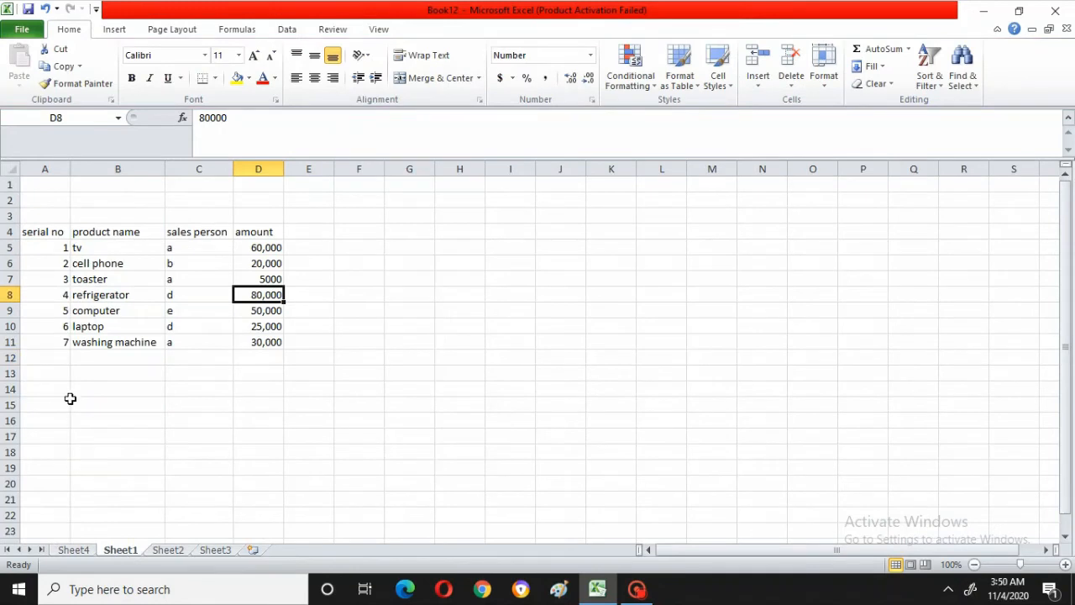
left_click(57, 360)
double_click(57, 361)
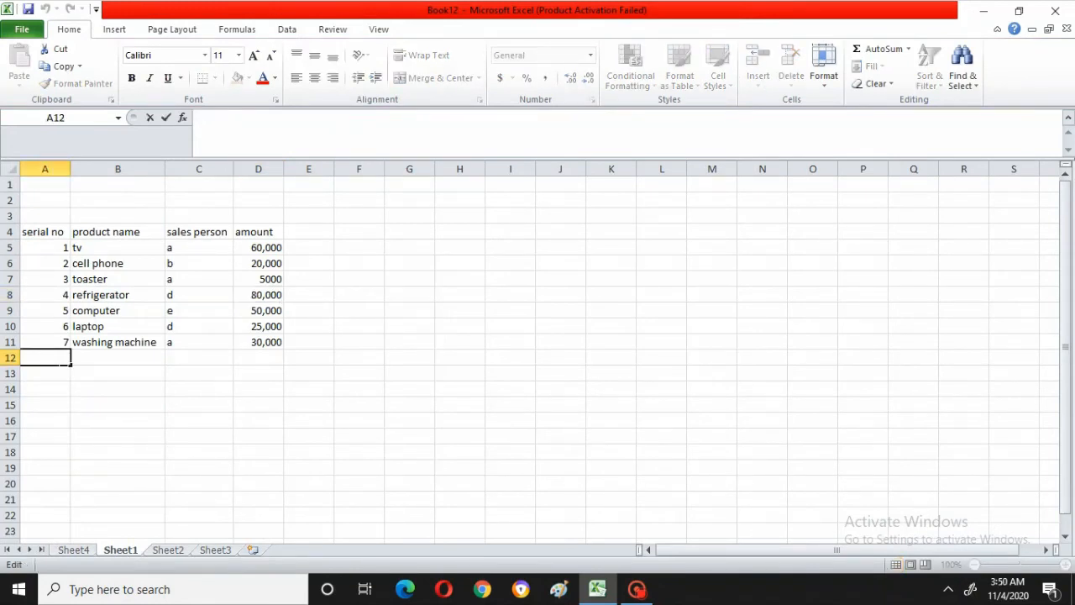
type("8")
left_click(111, 355)
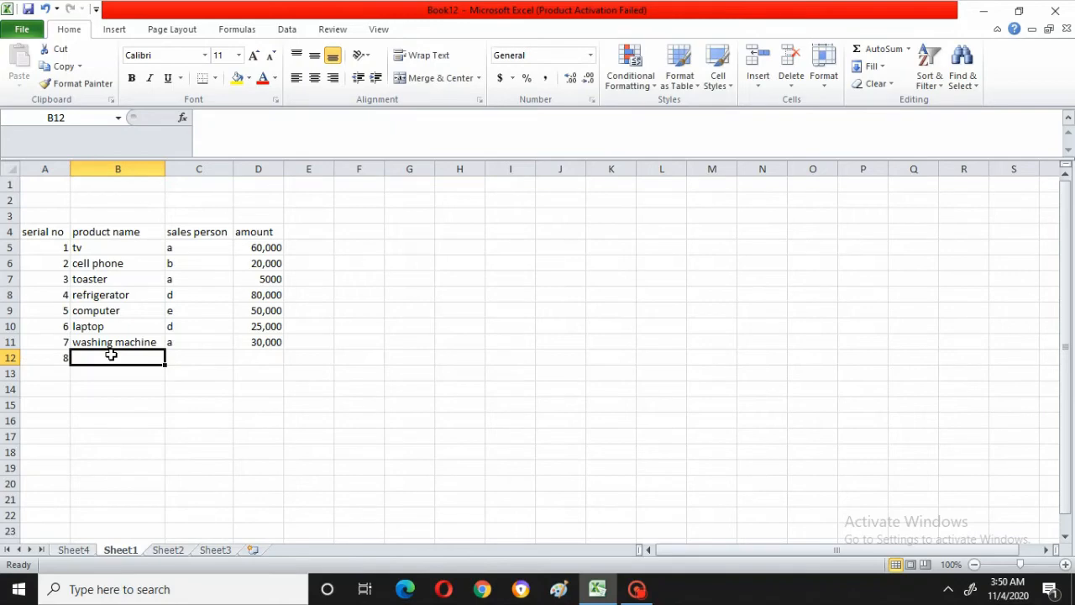
type("mo")
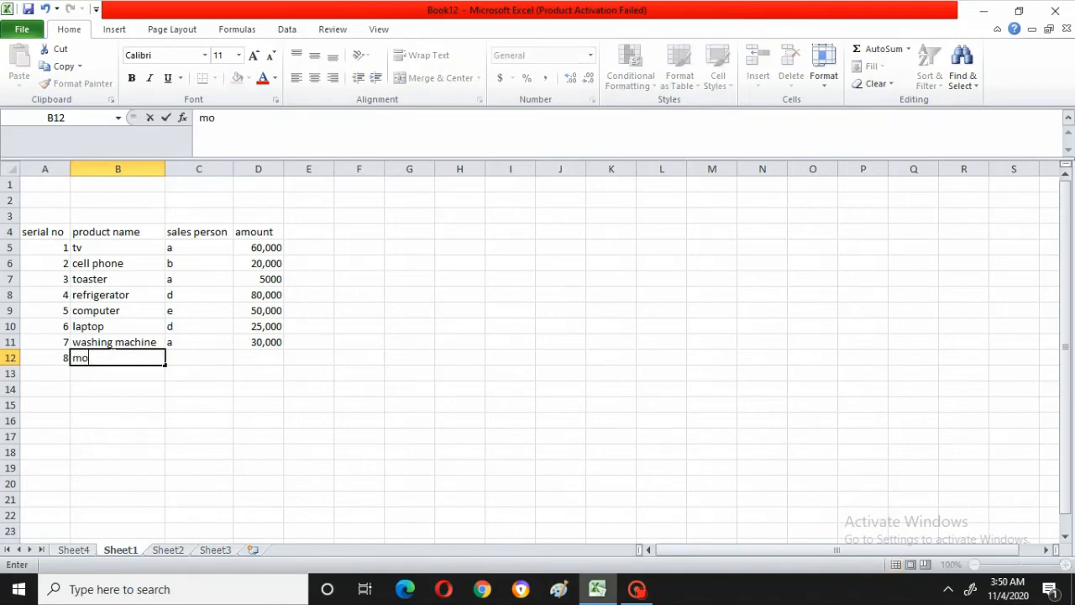
type("bl")
key("BackSpace")
key("BackSpace")
type("ile")
Complete the mobile record in row 12 with sales person d and amount 20000.
left_click(191, 361)
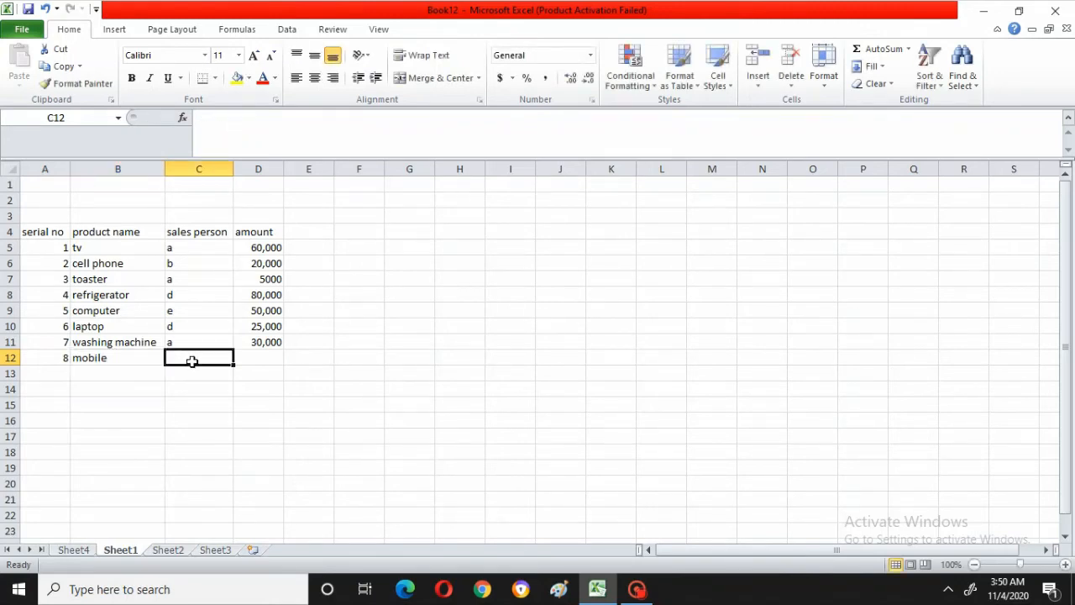
type("d")
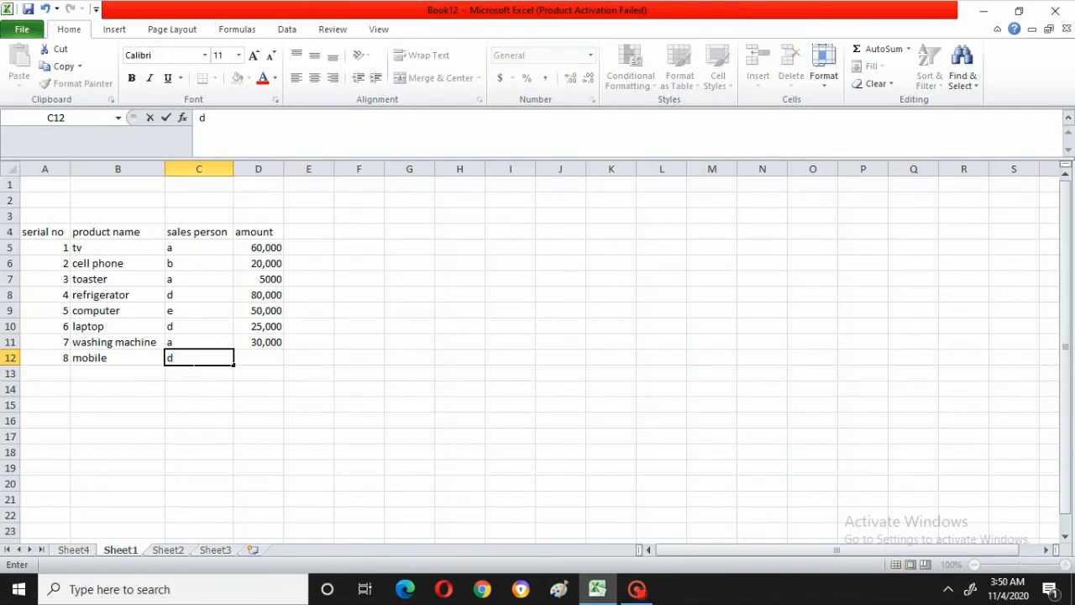
left_click(263, 355)
type("20")
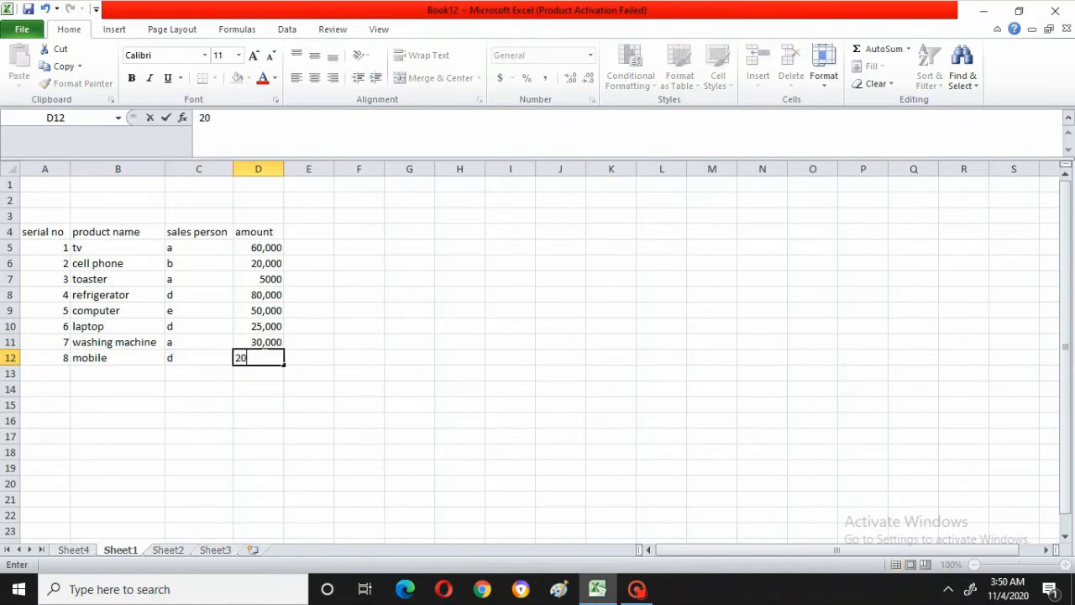
type("000")
key("Return")
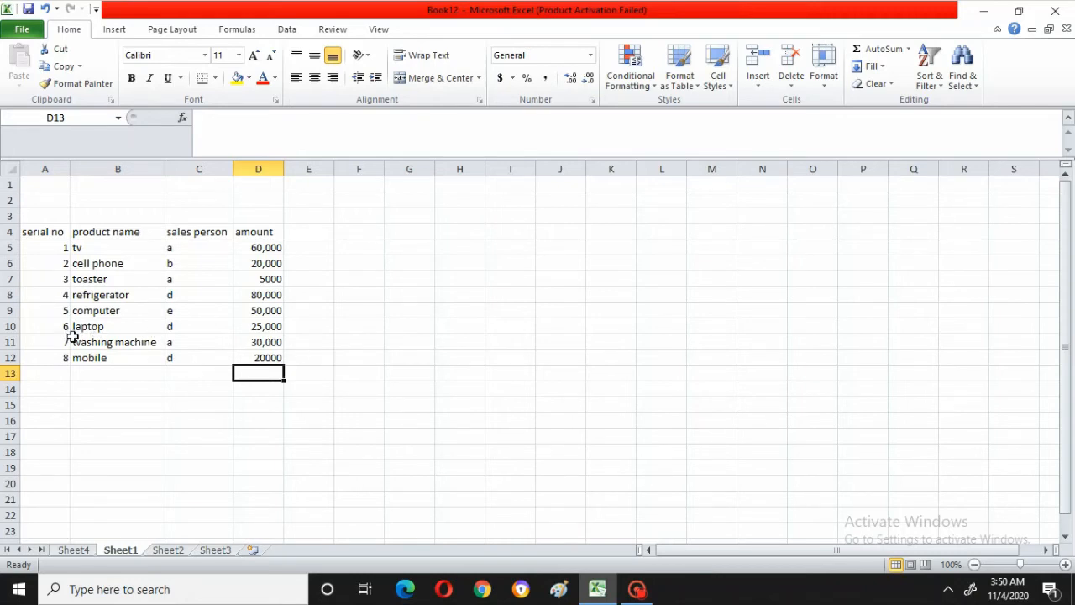
Check the extent of the original PivotTable source range on Sheet1, from A4 to D11.
left_click(44, 231)
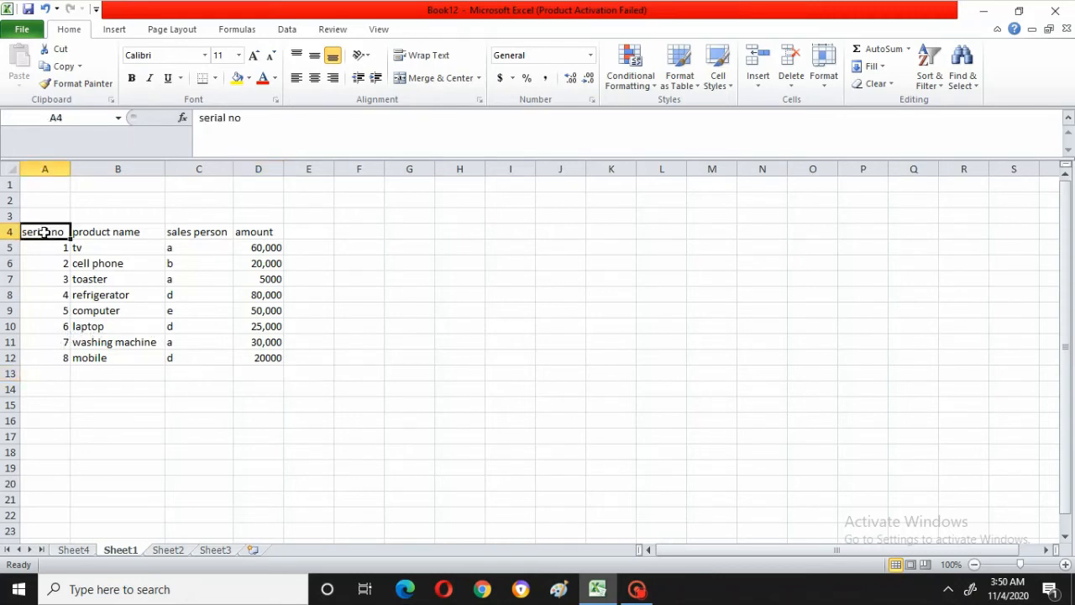
left_click(275, 346)
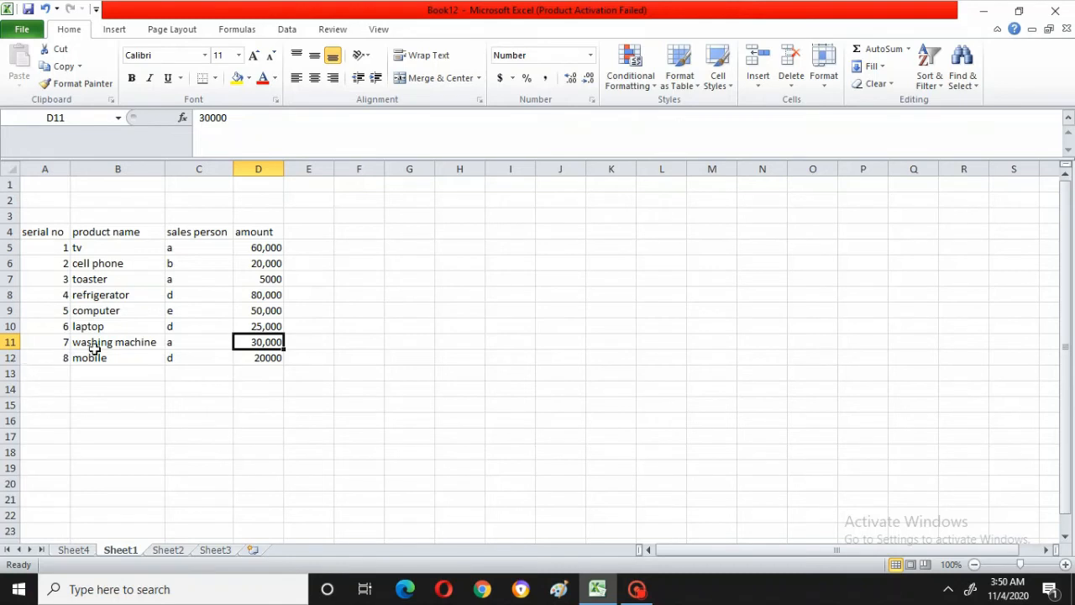
Select the source range A4 to D11 on Sheet1, from the header row through the washing machine record.
left_click(41, 232)
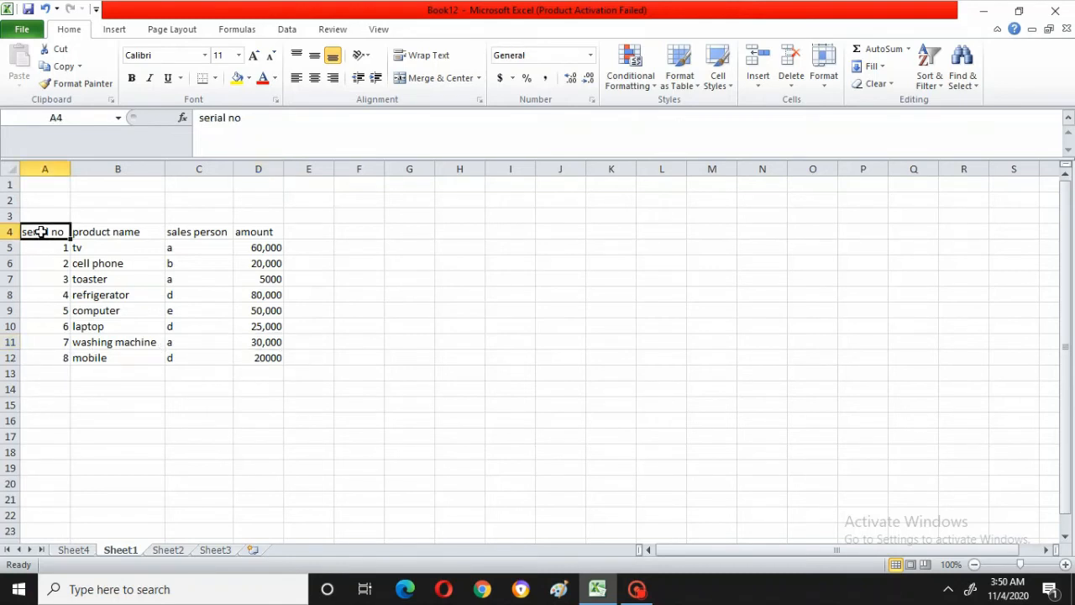
key("shift+Right")
key("shift+Right")
key("shift+Right")
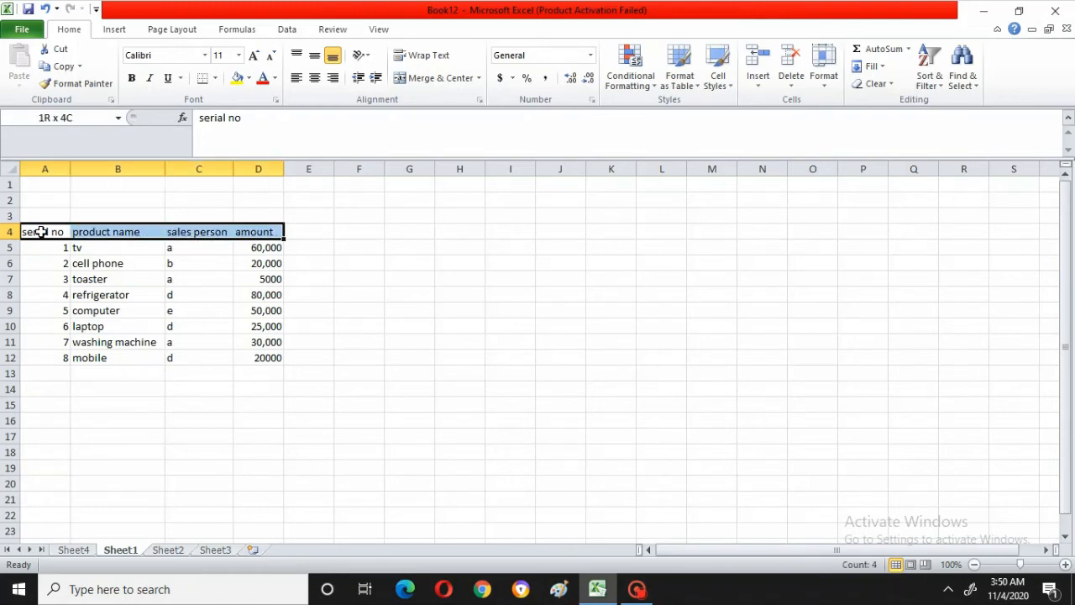
key("shift+Down")
key("shift+Down")
key("shift+Down")
key("shift+Down")
key("shift+Down")
key("shift+Down")
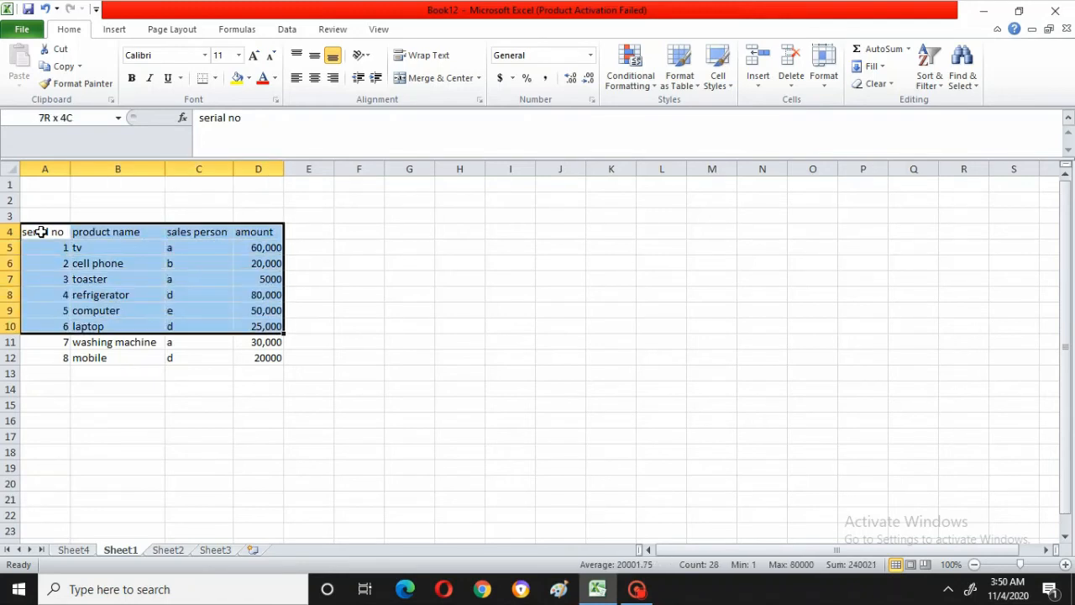
key("shift+Down")
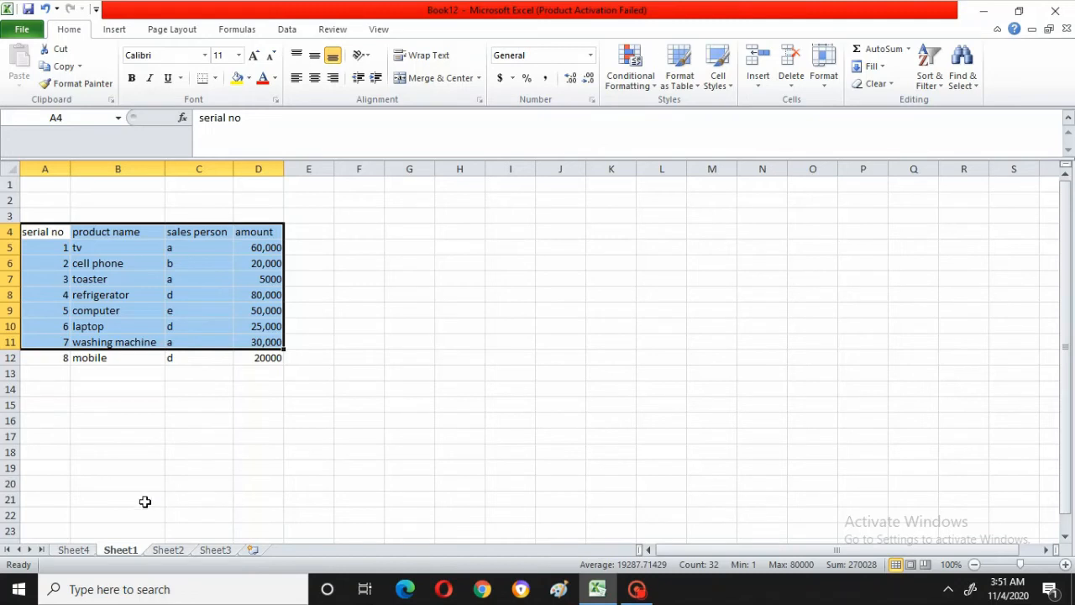
Create a second PivotTable on a new worksheet from the extended source range Sheet1!$A$4:$D$12.
left_click(76, 550)
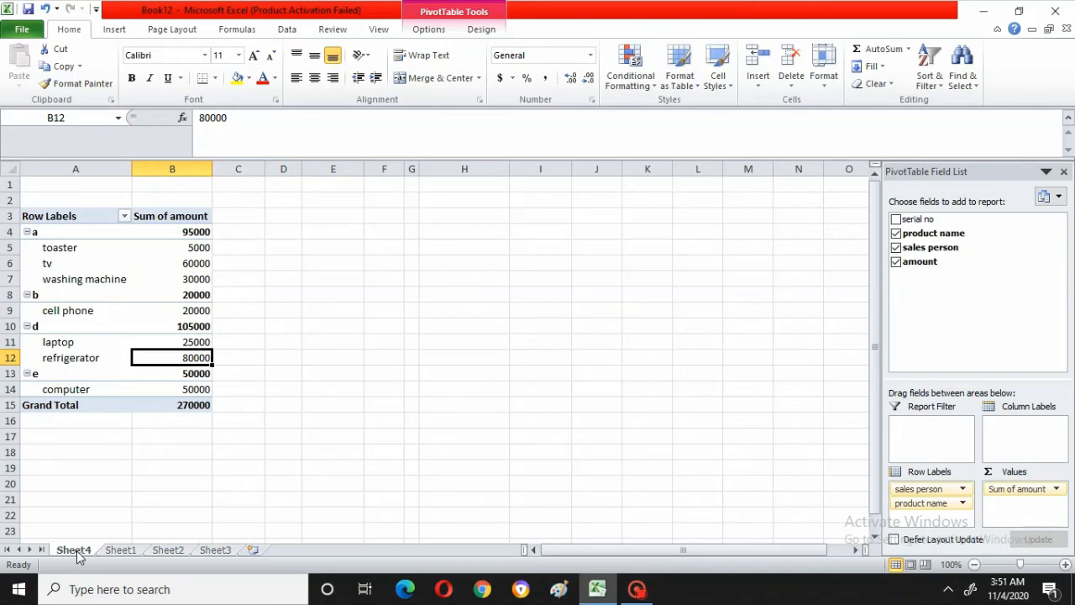
left_click(122, 551)
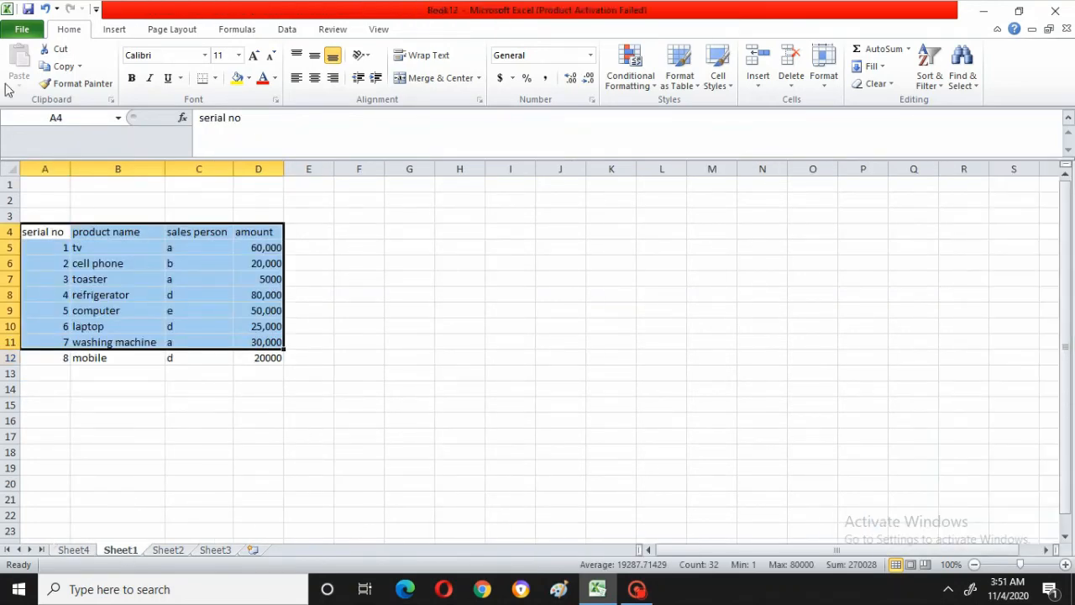
left_click(116, 32)
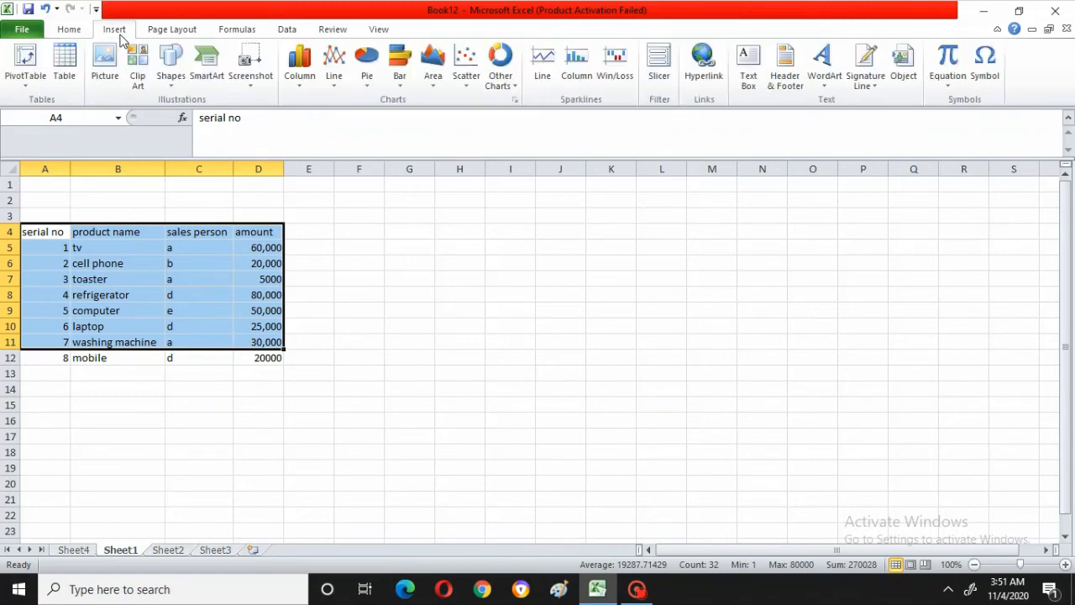
left_click(24, 75)
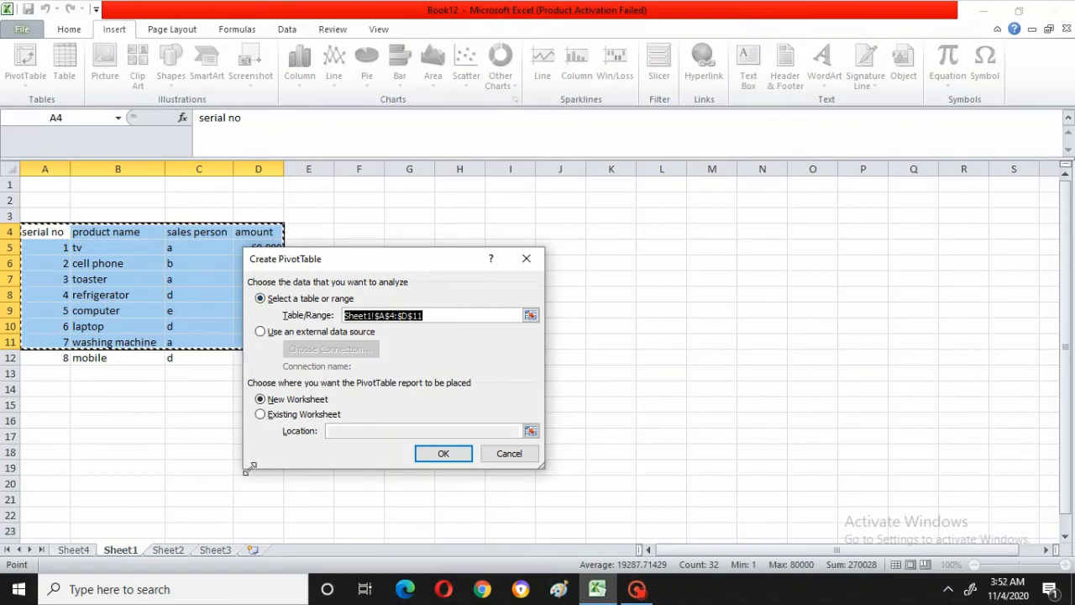
left_click(440, 316)
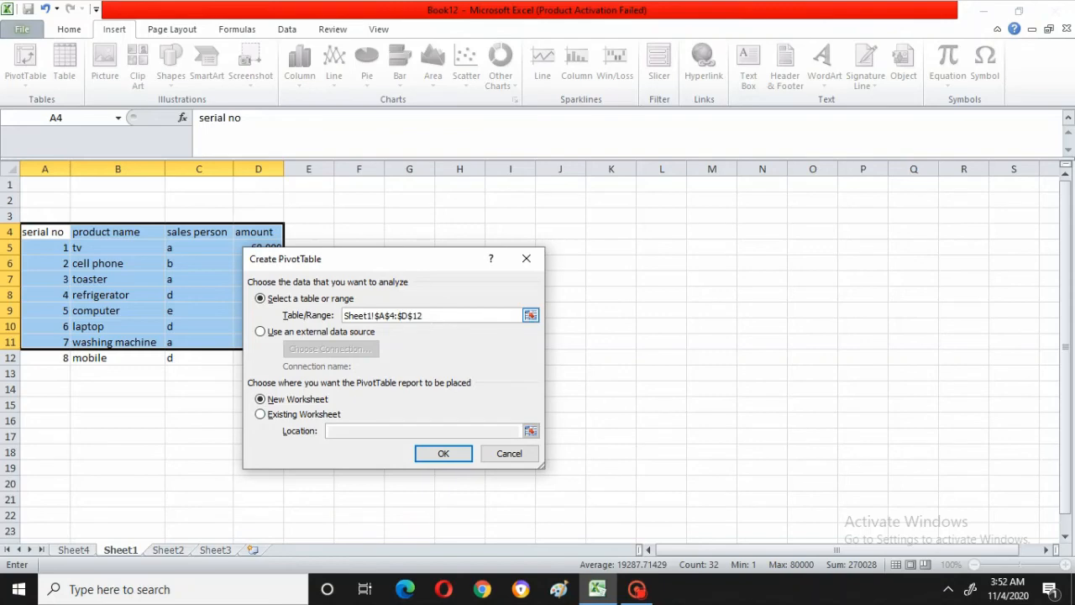
left_click(437, 448)
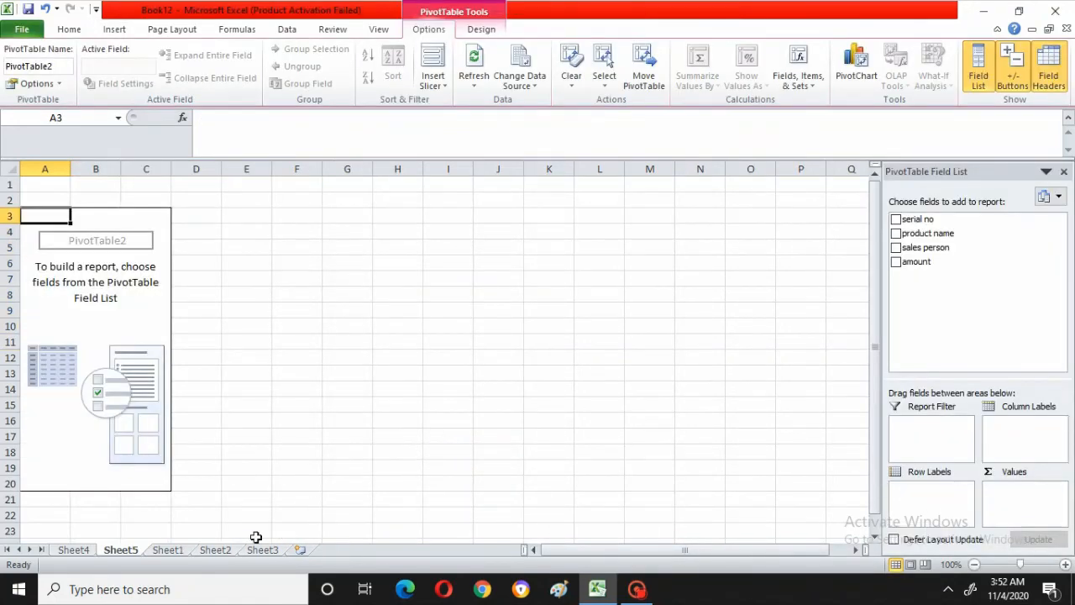
Refresh the original PivotTable on Sheet4 and review the source table on Sheet1 and the new PivotTable on Sheet5.
left_click(74, 550)
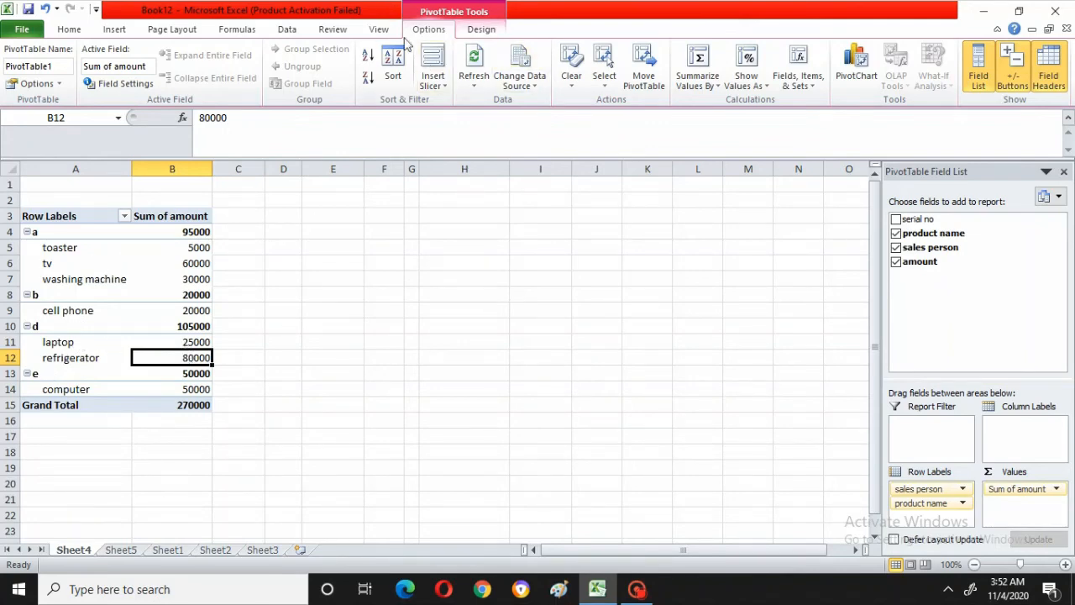
left_click(474, 62)
left_click(174, 551)
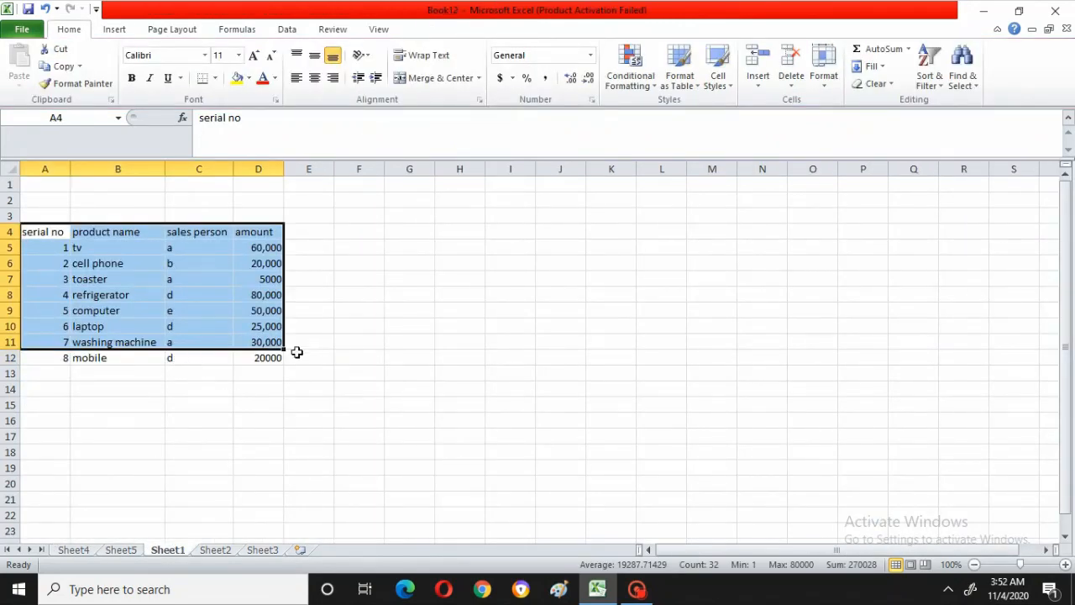
left_click(121, 550)
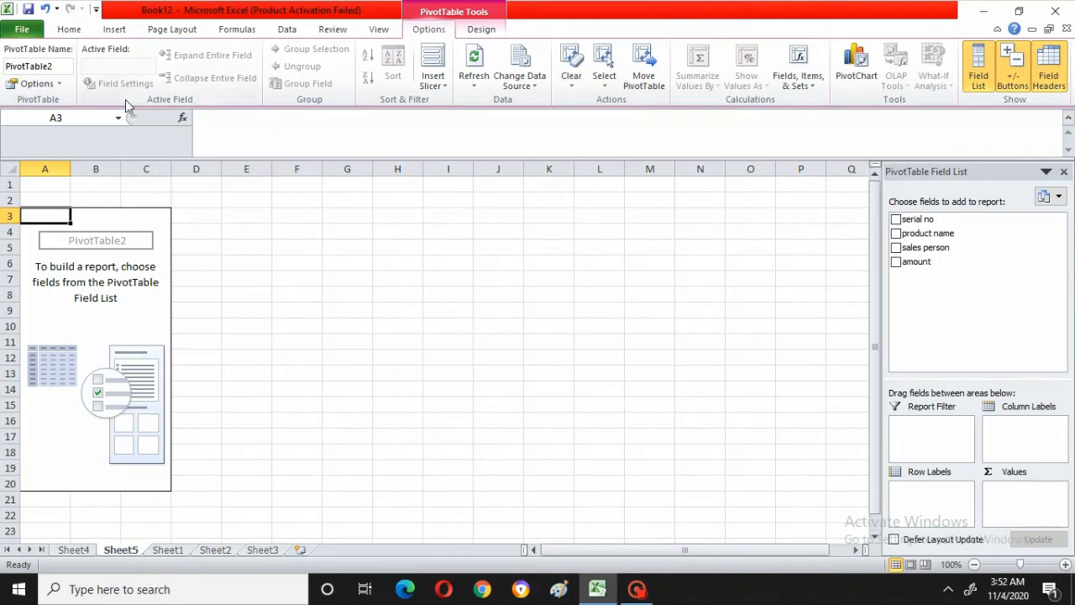
Summarize the amount values in the Sheet4 PivotTable by Count.
left_click(74, 551)
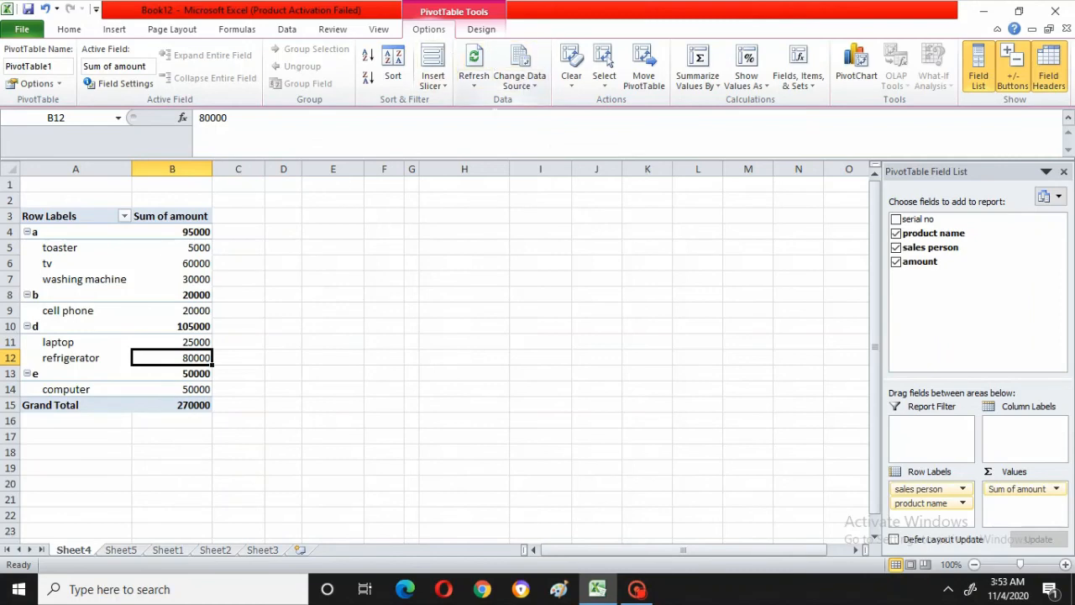
mouse_move(193, 297)
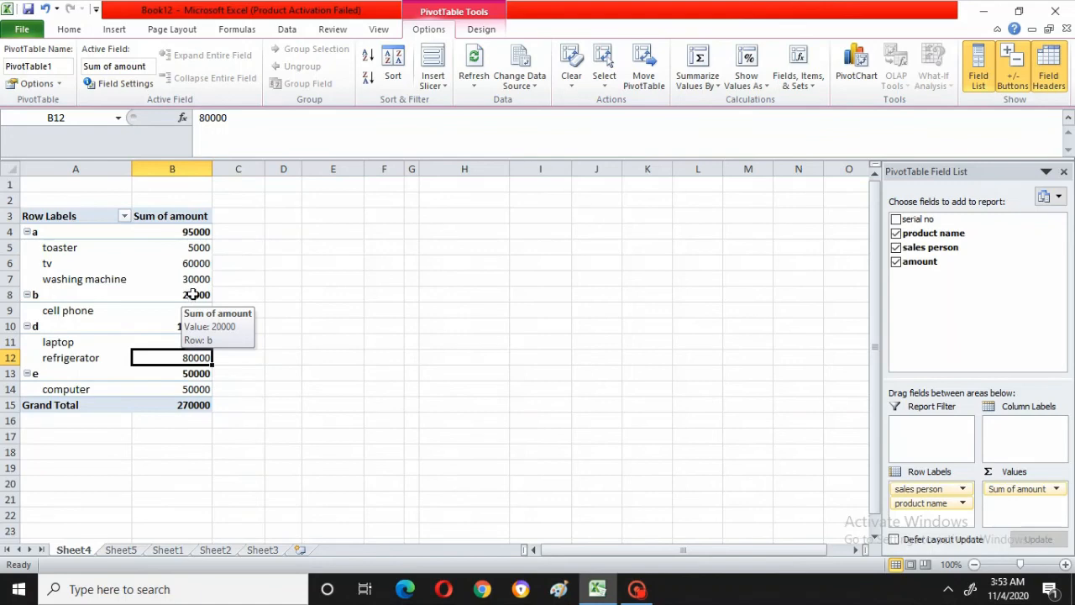
left_click(193, 295)
right_click(193, 296)
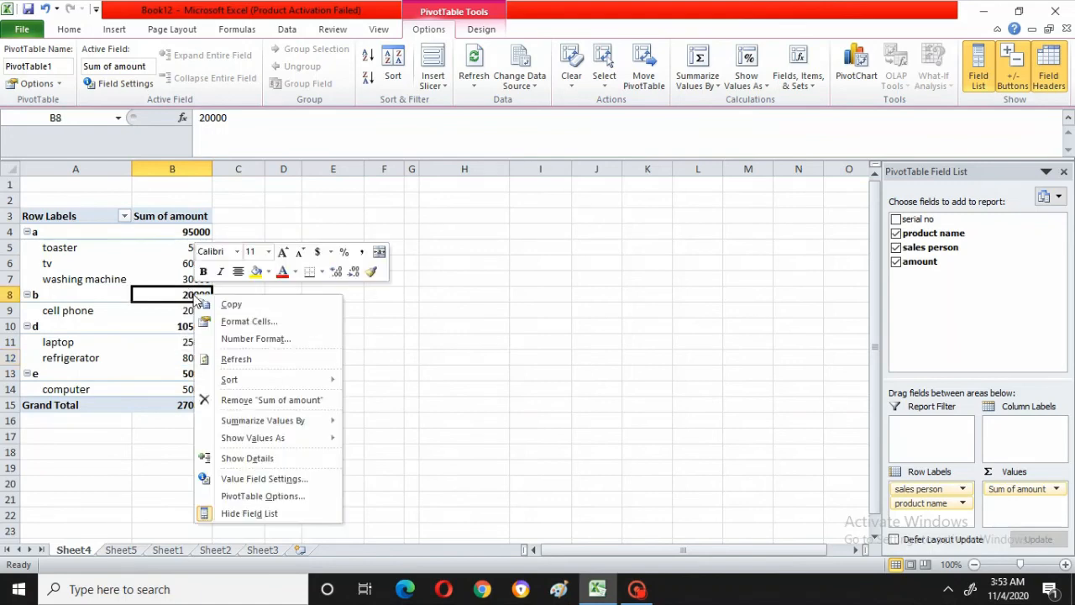
left_click(577, 482)
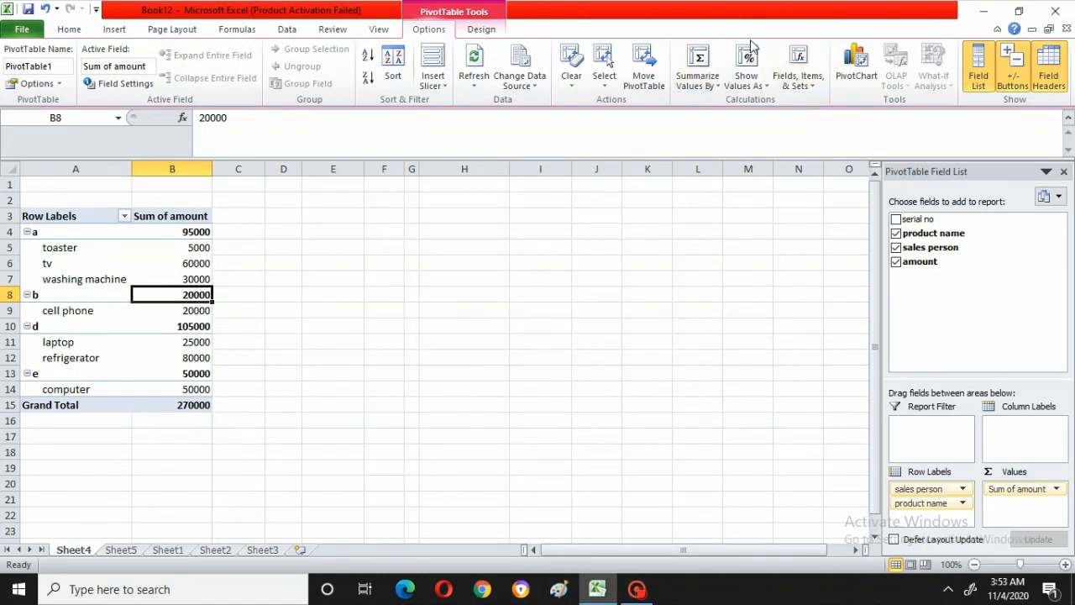
left_click(699, 63)
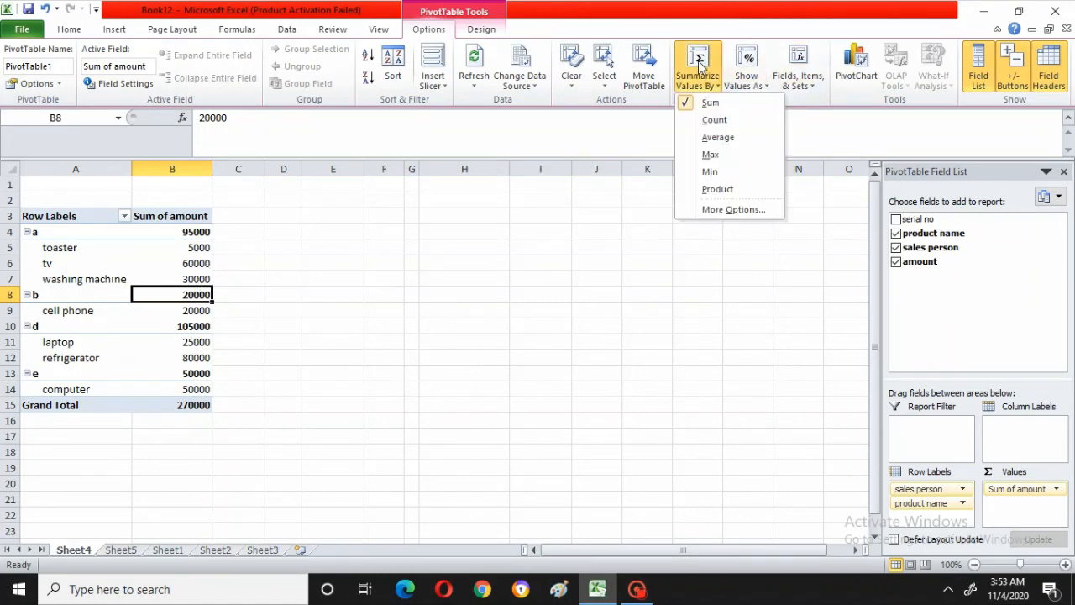
left_click(714, 120)
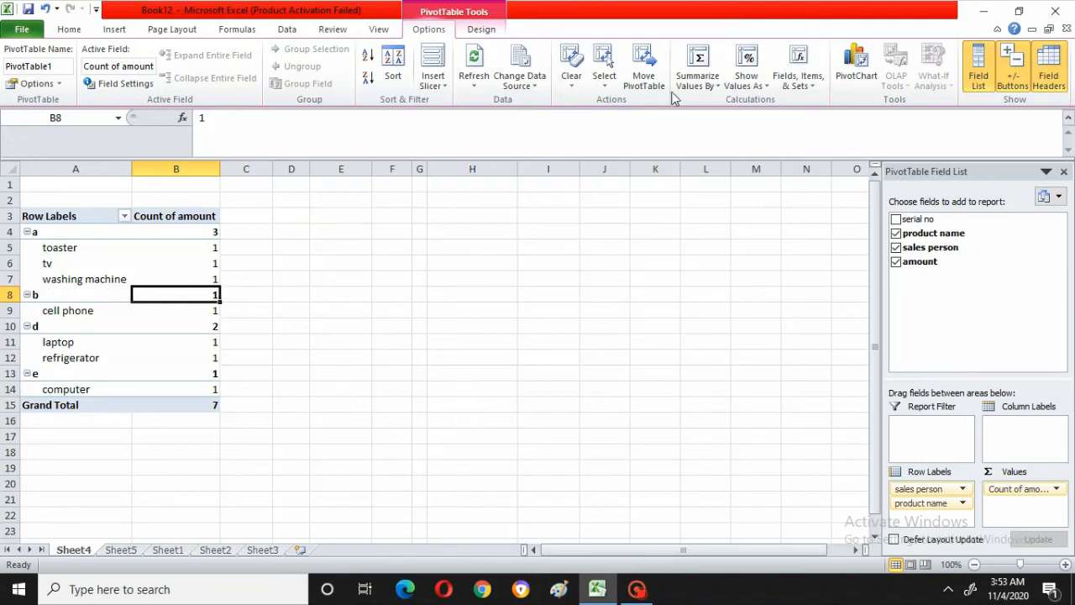
Switch the summary of the amount values in the Sheet4 PivotTable to Average and finally to Max.
left_click(704, 82)
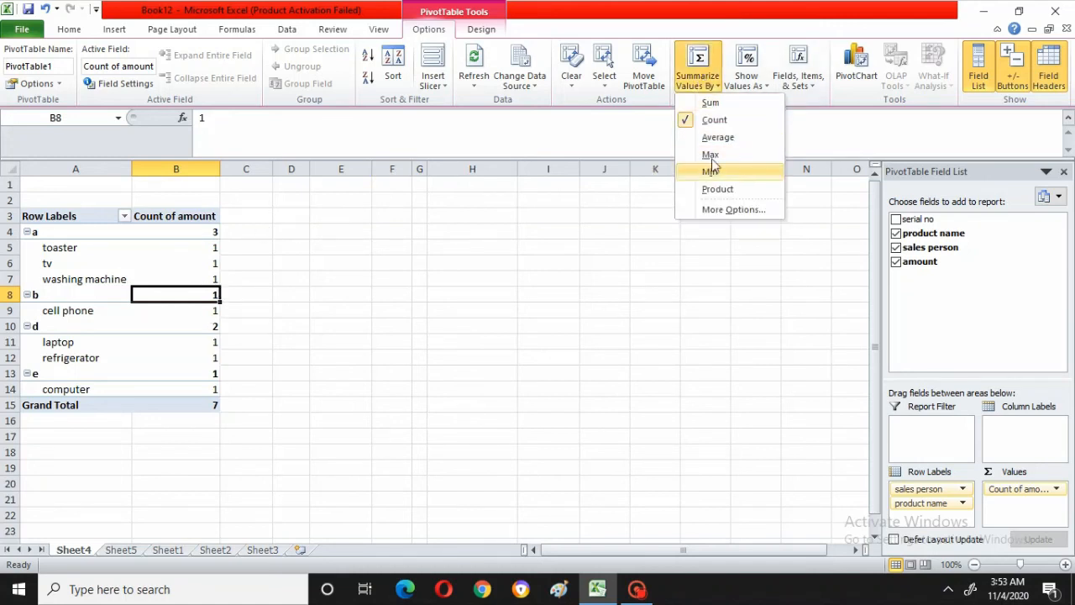
left_click(735, 143)
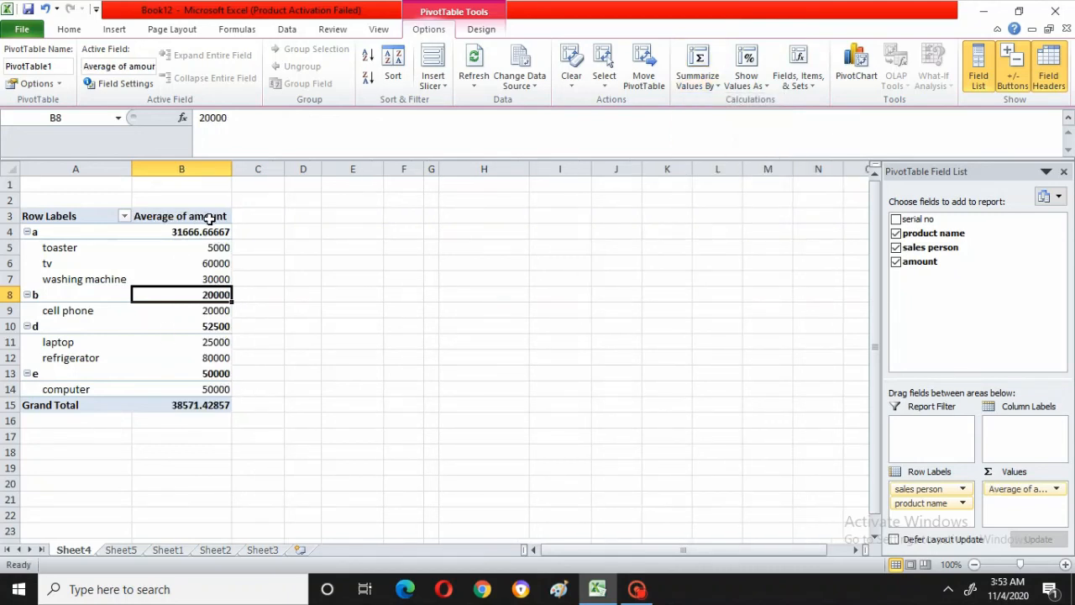
left_click(698, 67)
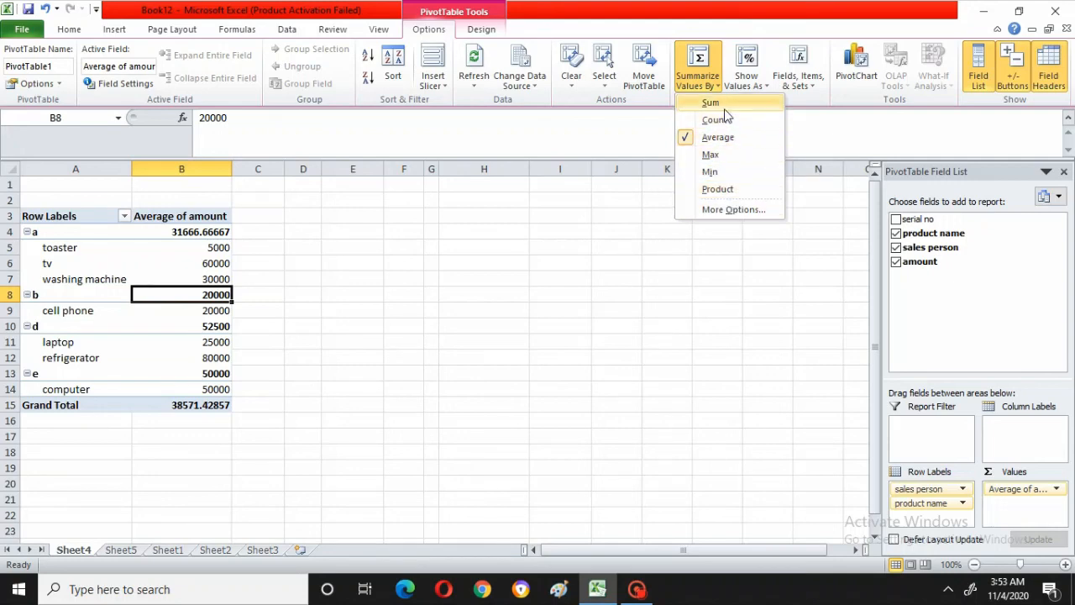
left_click(711, 154)
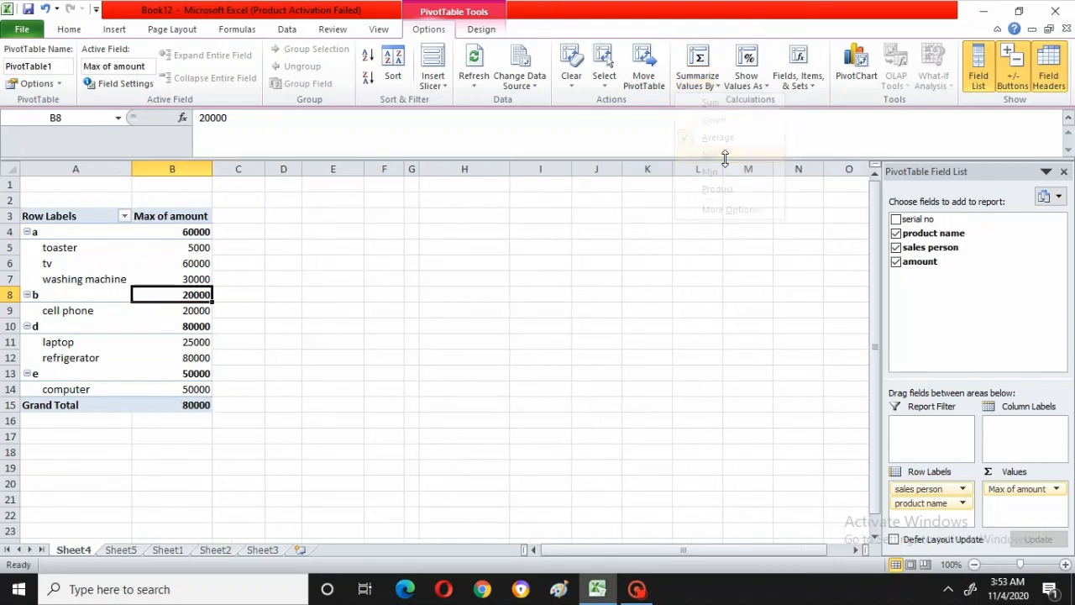